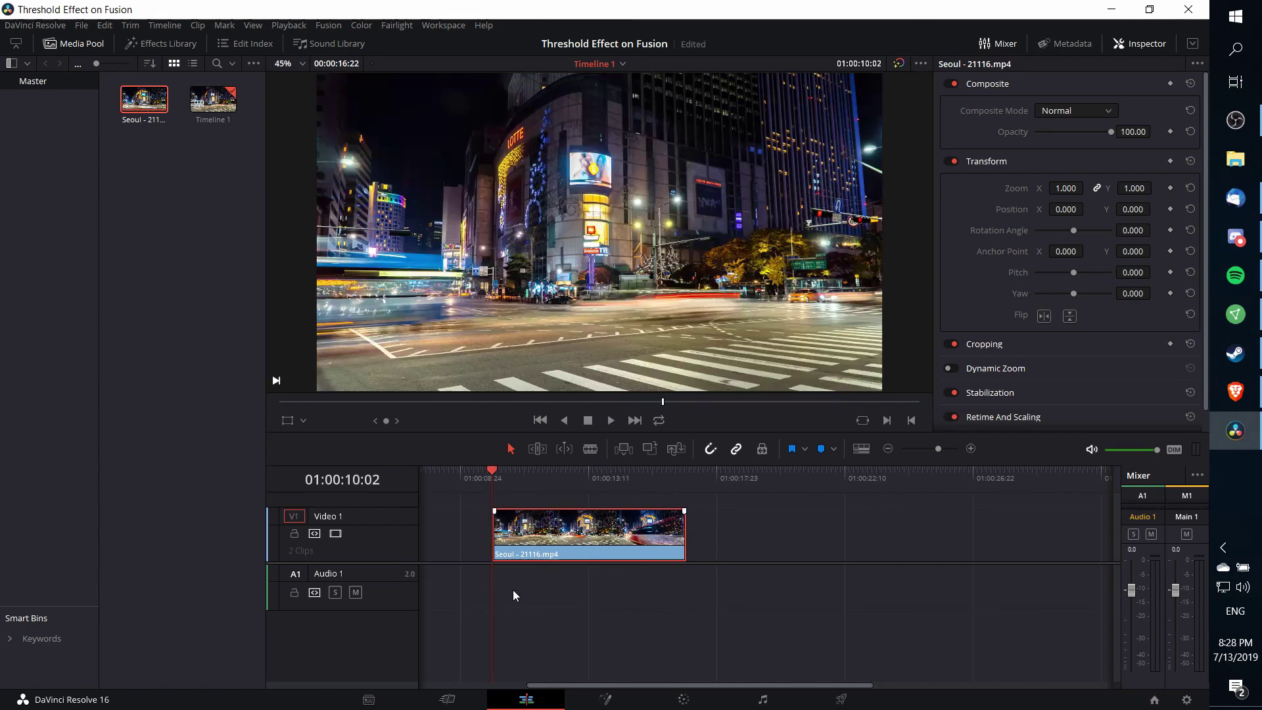
# Show the Seoul clip on the Fusion page and select the MediaIn1 and MediaOut1 nodes
pyautogui.click(622, 701)
pyautogui.moveTo(116, 459); pyautogui.dragTo(260, 551)
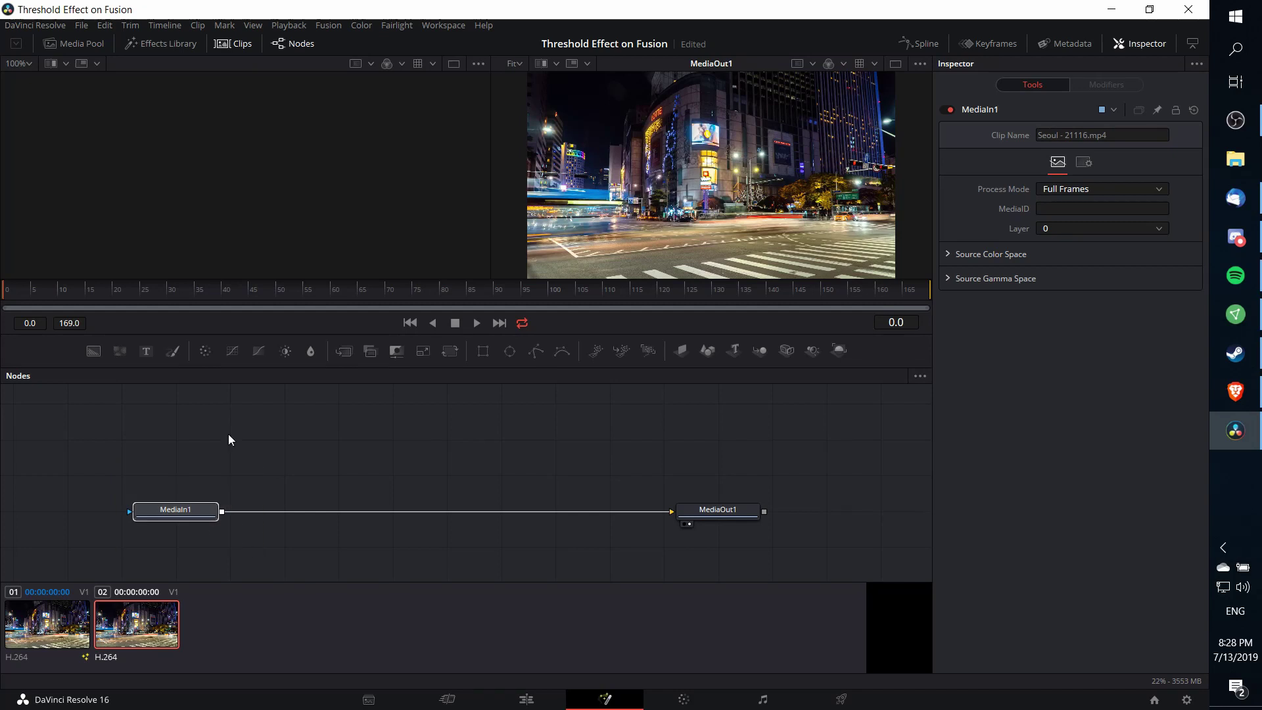
pyautogui.moveTo(662, 446); pyautogui.dragTo(820, 555)
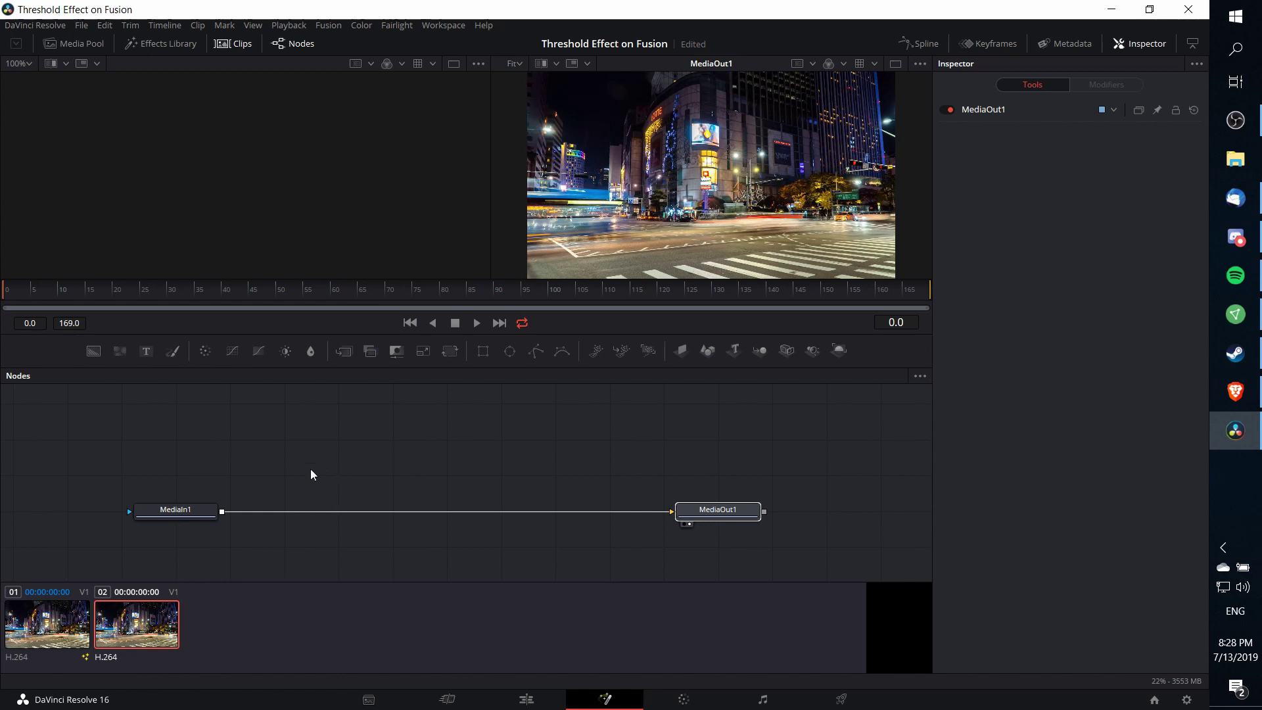
# Add a Matte > Luma Keyer node and nudge LumaKeyer1 into place above the link
pyautogui.rightClick(274, 434)
pyautogui.moveTo(290, 443)
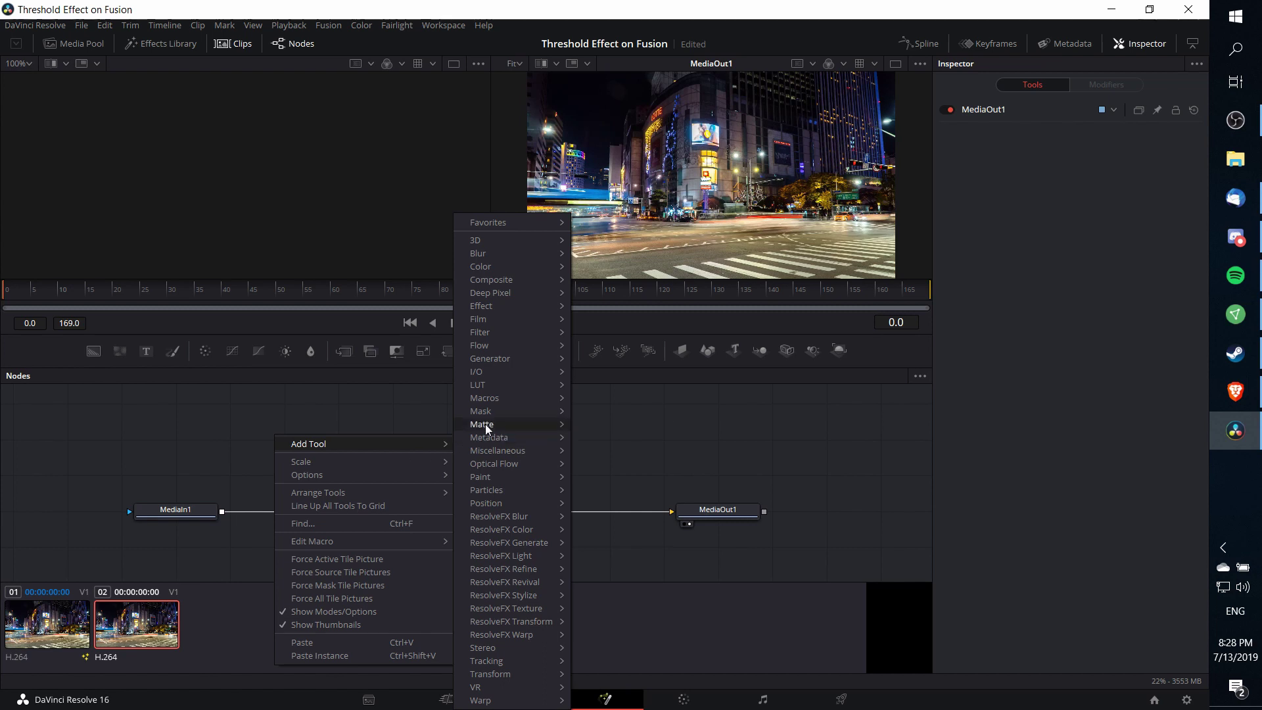
pyautogui.moveTo(492, 426)
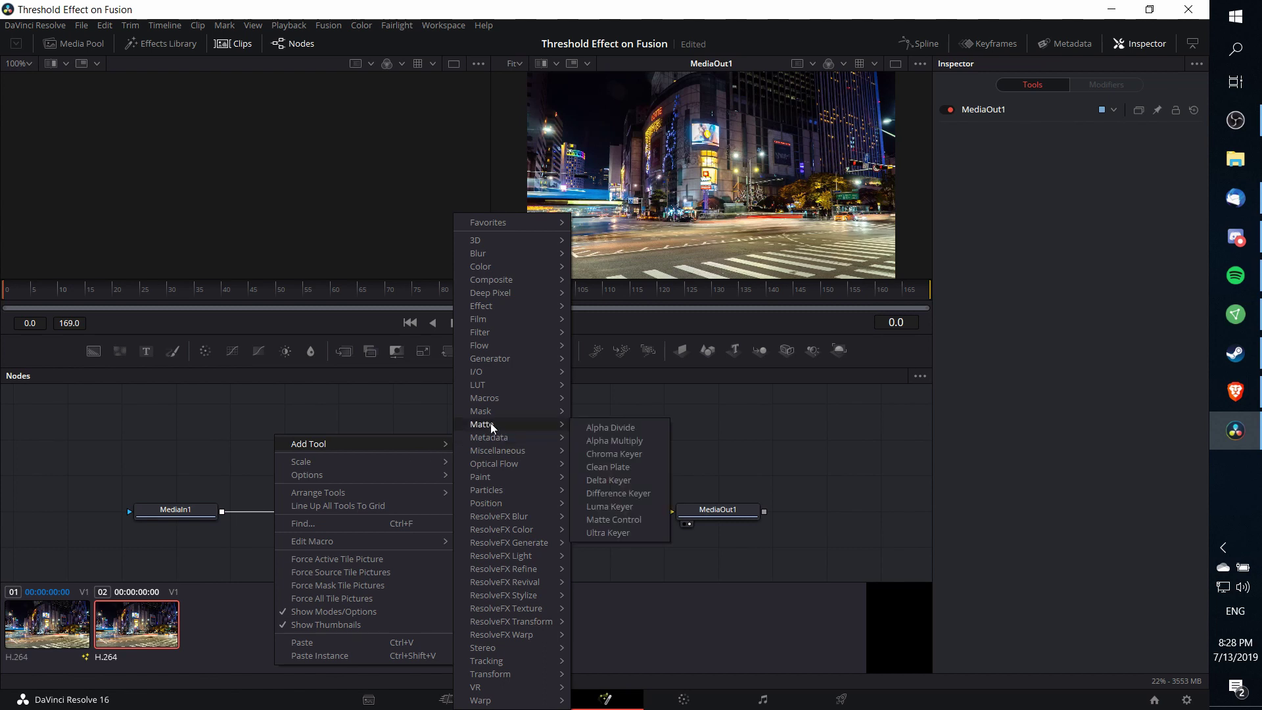
pyautogui.click(624, 508)
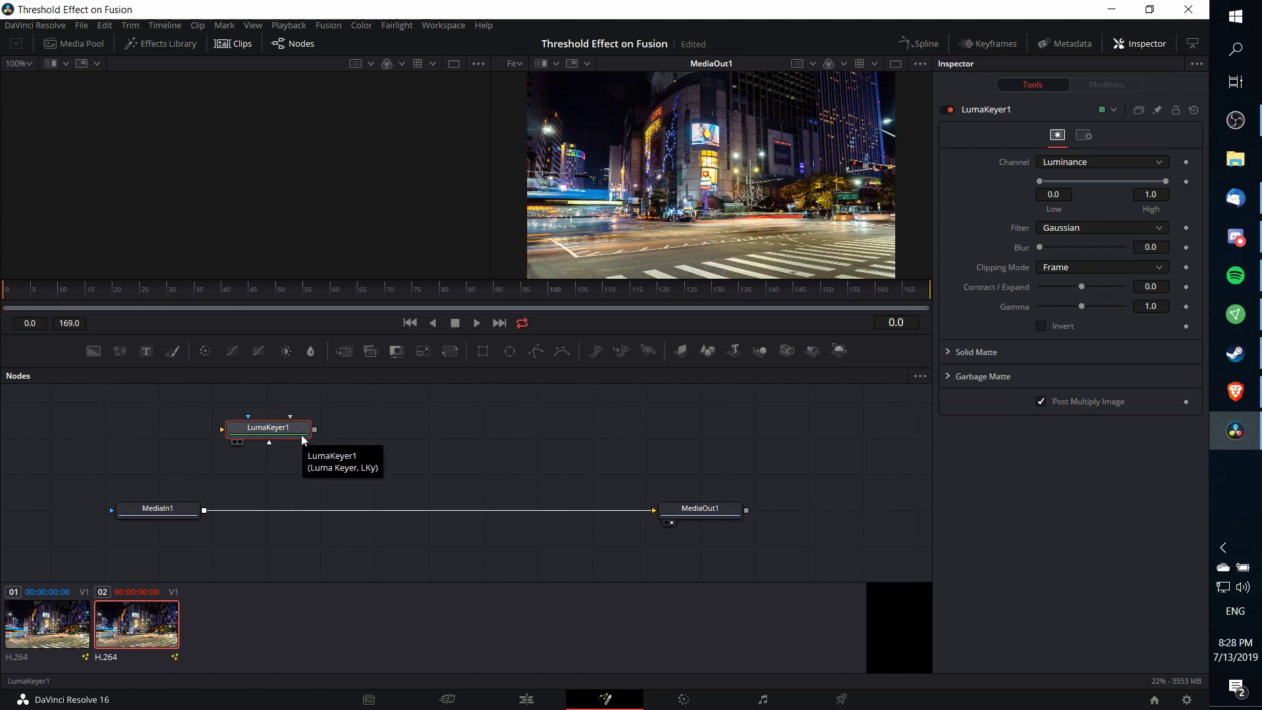
pyautogui.moveTo(301, 436); pyautogui.dragTo(305, 439)
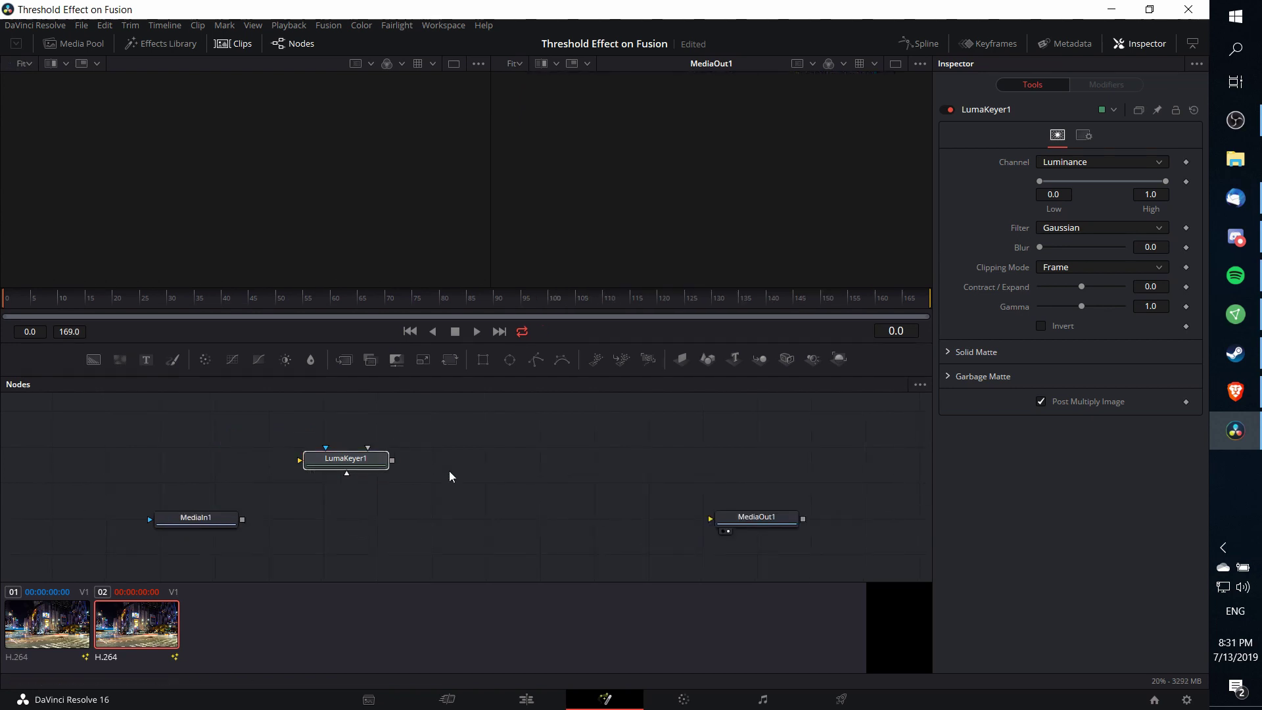
# Add a Color > Brightness / Contrast node, position it, and paste a duplicate
pyautogui.rightClick(459, 455)
pyautogui.moveTo(479, 463)
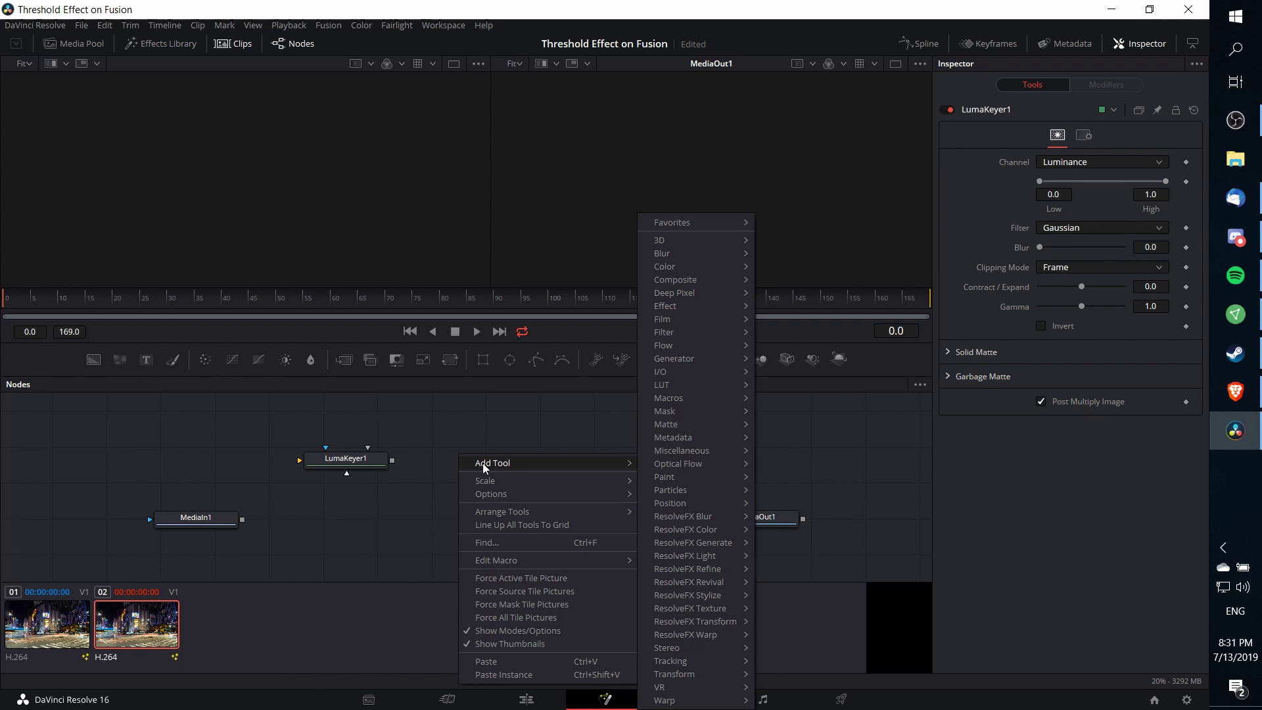
pyautogui.moveTo(698, 264)
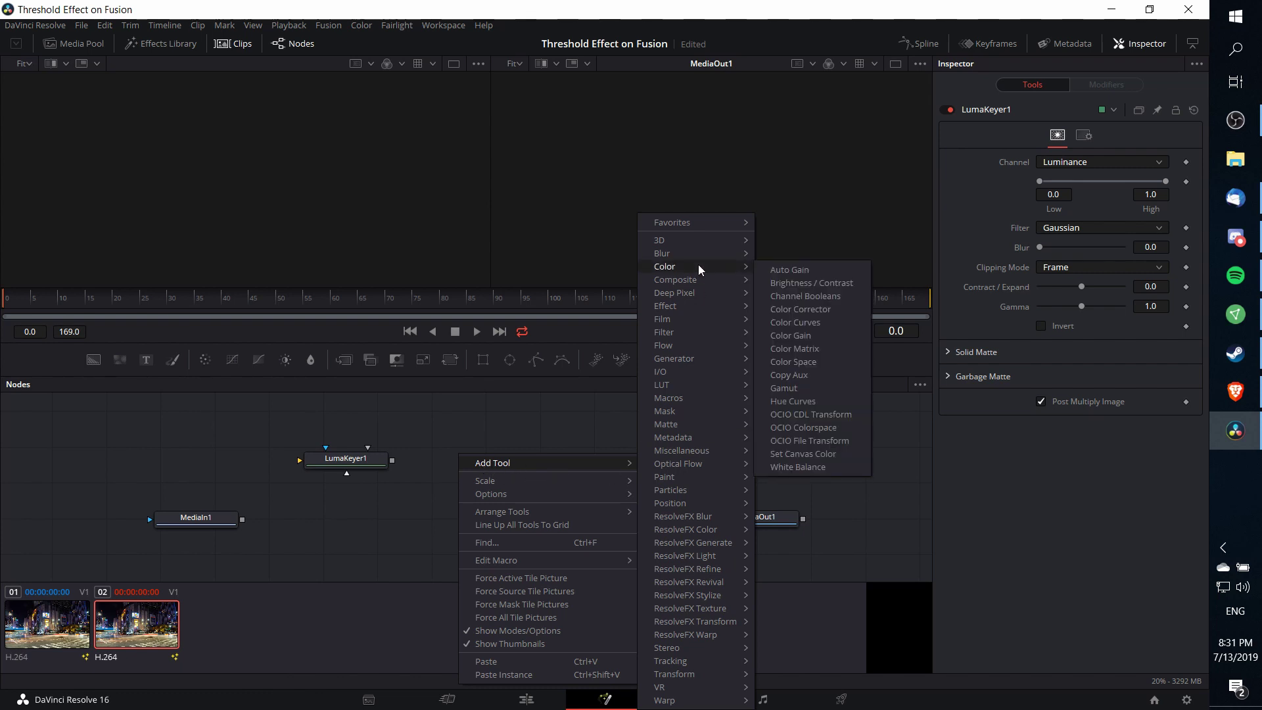
pyautogui.click(822, 282)
pyautogui.moveTo(472, 457); pyautogui.dragTo(504, 453)
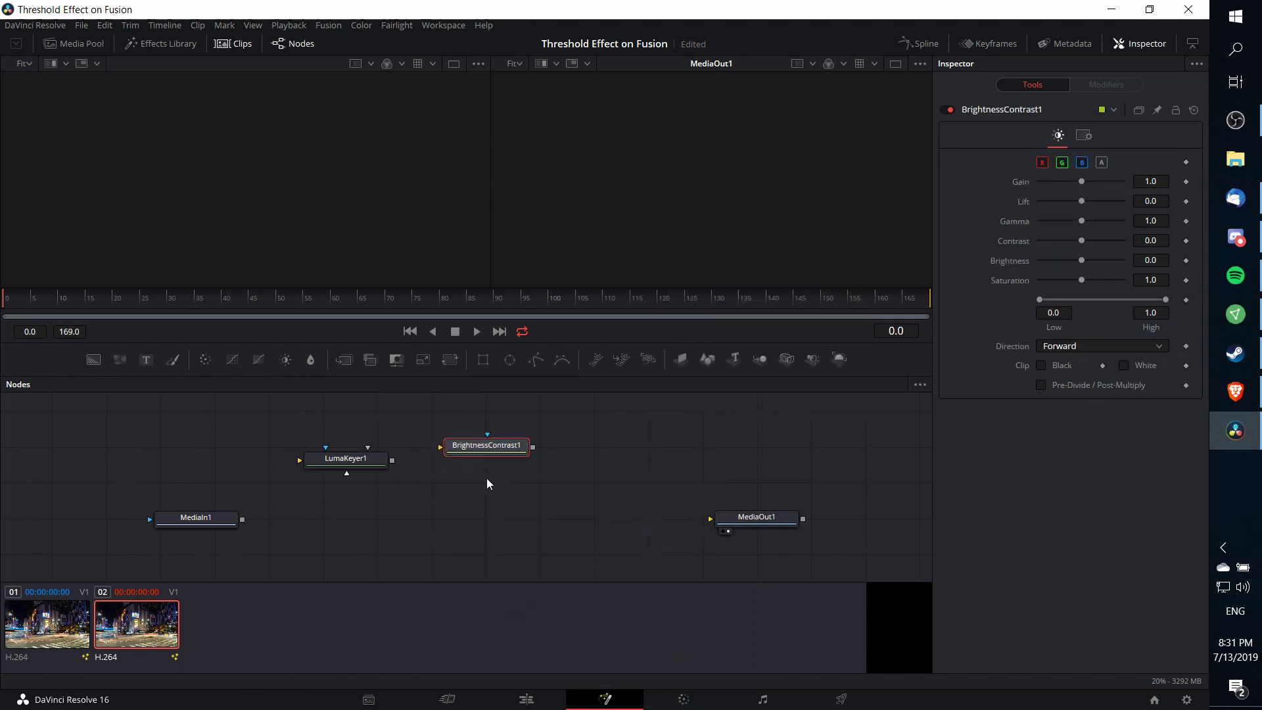
pyautogui.hotkey('ctrl', 'c')
pyautogui.hotkey('ctrl', 'v')
# Rename the original node to B_BrightnessContrast1 and begin renaming the copy
pyautogui.click(486, 446)
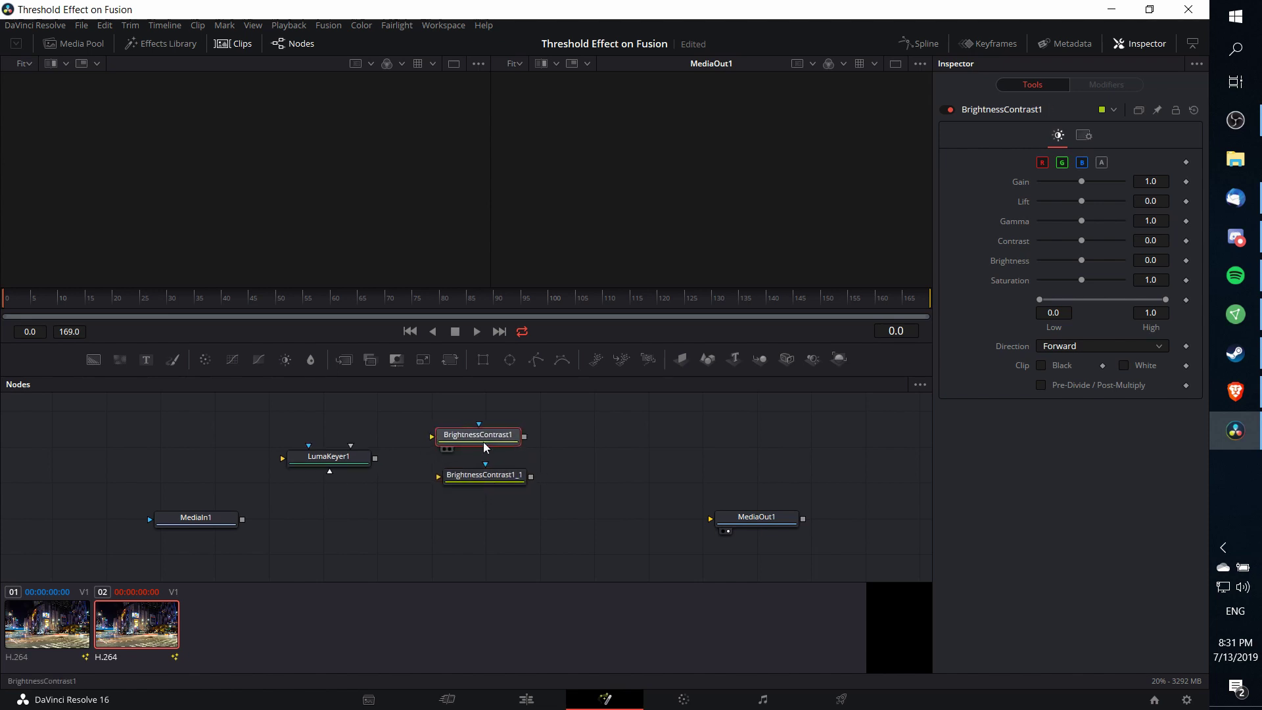
pyautogui.moveTo(488, 446); pyautogui.dragTo(491, 445)
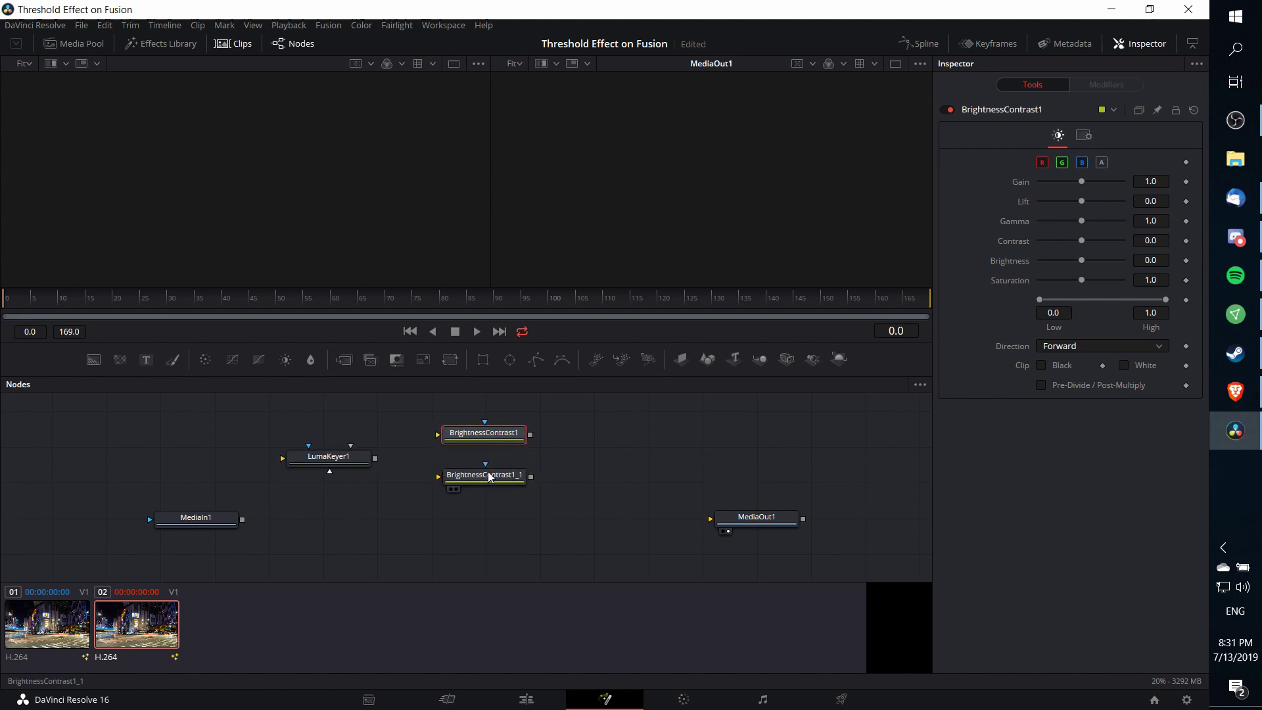
pyautogui.rightClick(501, 440)
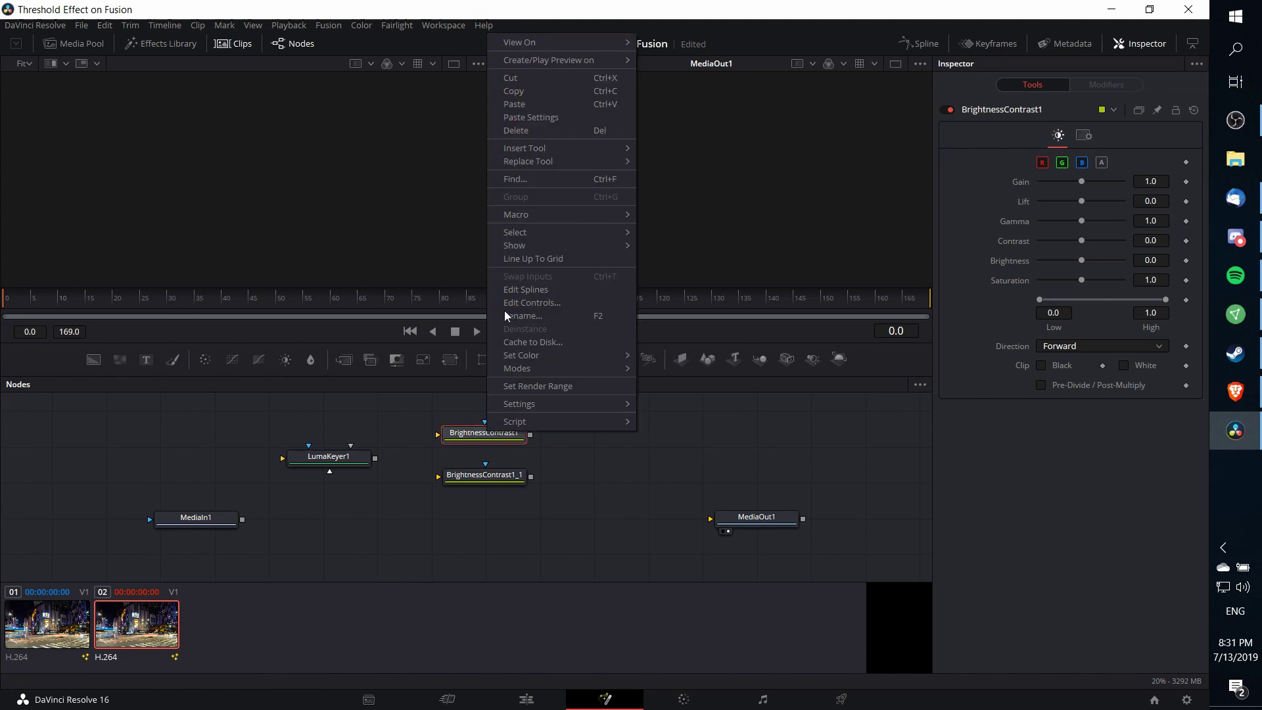
pyautogui.click(518, 239)
pyautogui.write('B_BrightnessContrast1')
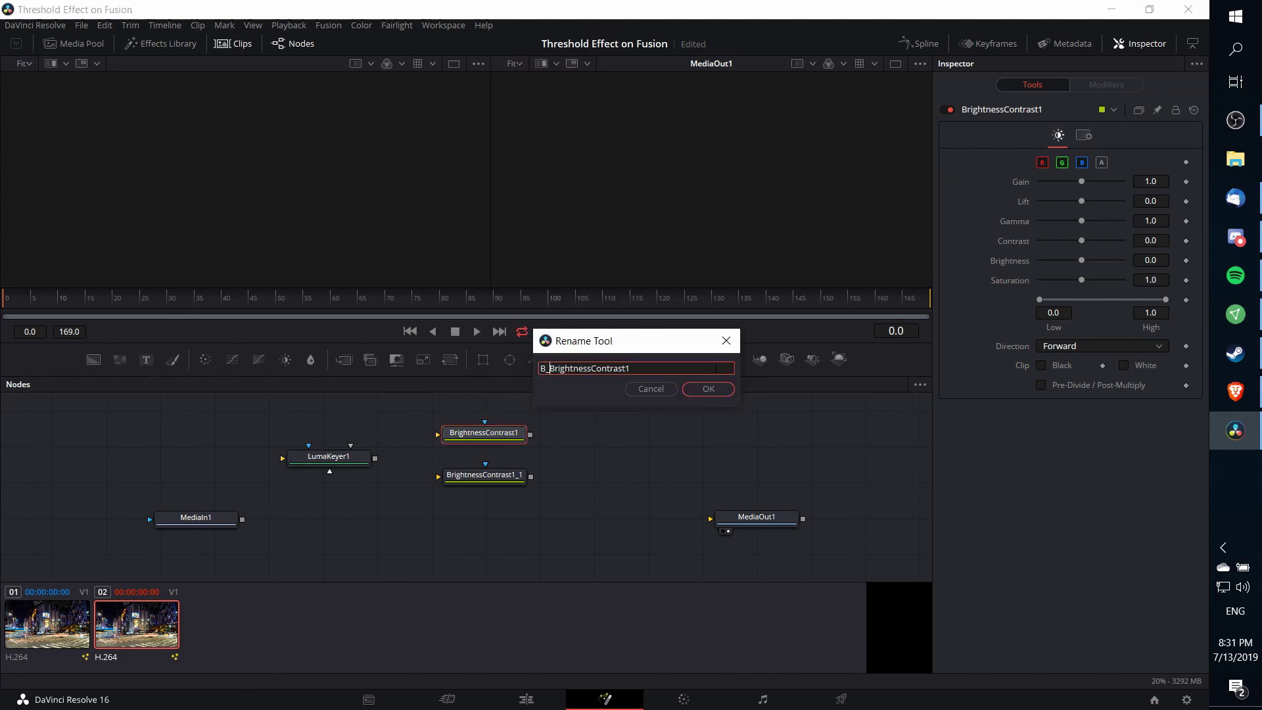
pyautogui.click(723, 391)
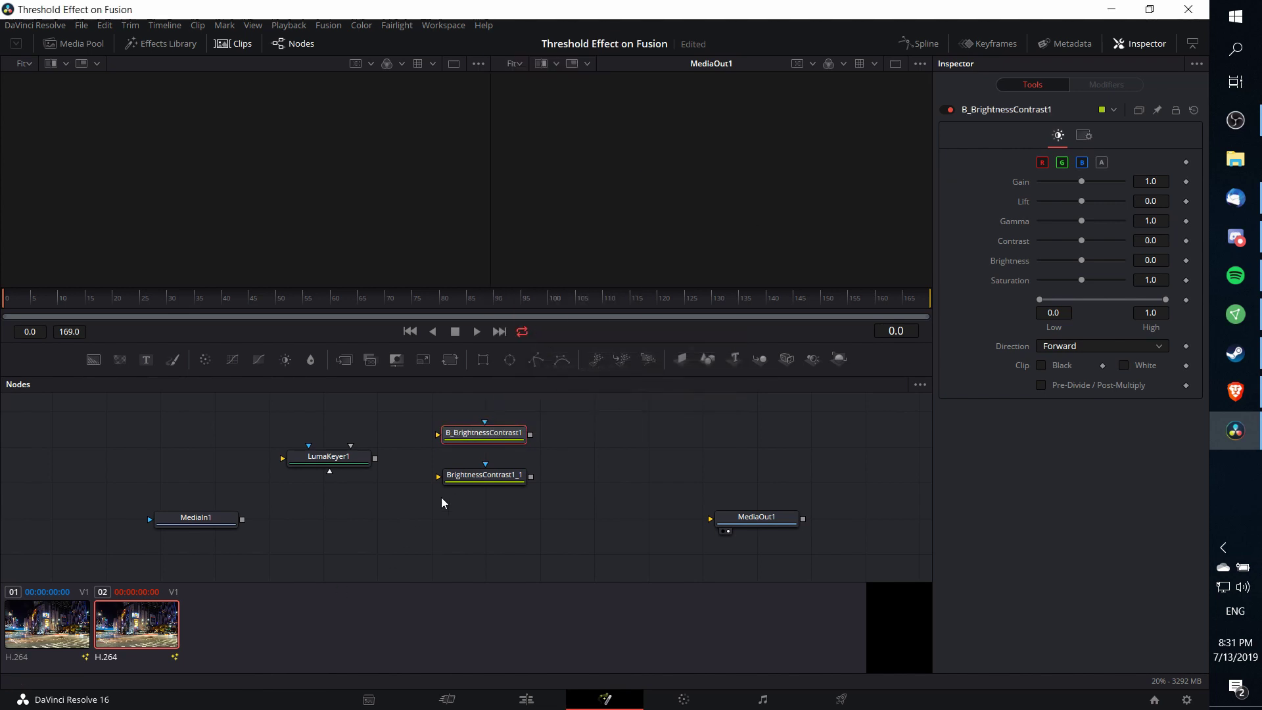
pyautogui.rightClick(494, 483)
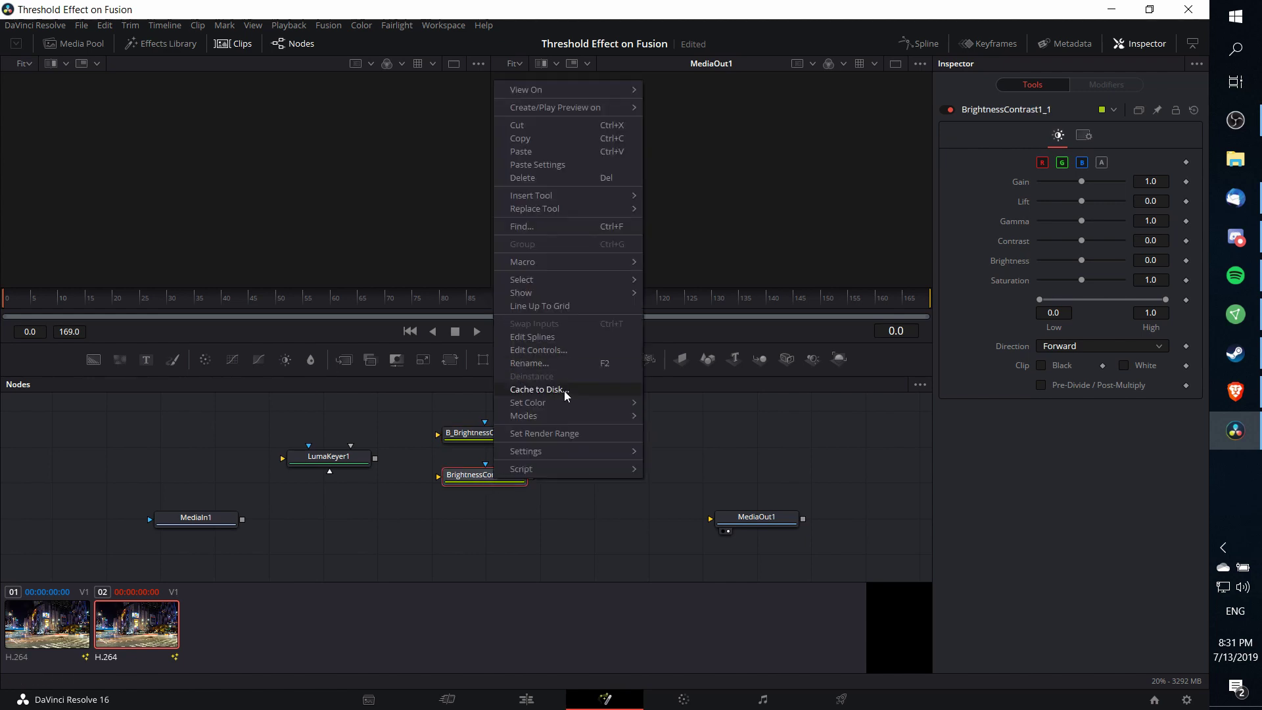
pyautogui.click(562, 363)
pyautogui.click(541, 368)
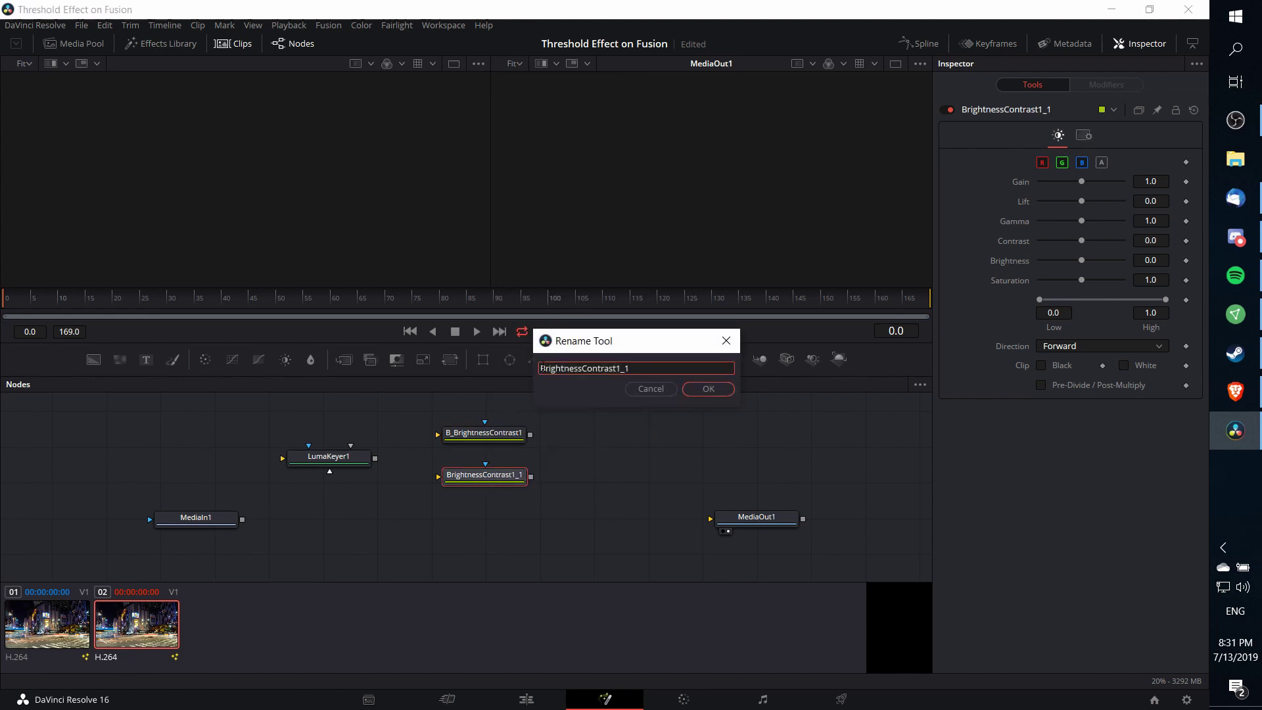
# Prefix the copy with W_, wire MediaIn1 into LumaKeyer1, and view it in the left viewer
pyautogui.write('W_')
pyautogui.press('Return')
pyautogui.moveTo(328, 456); pyautogui.dragTo(333, 470)
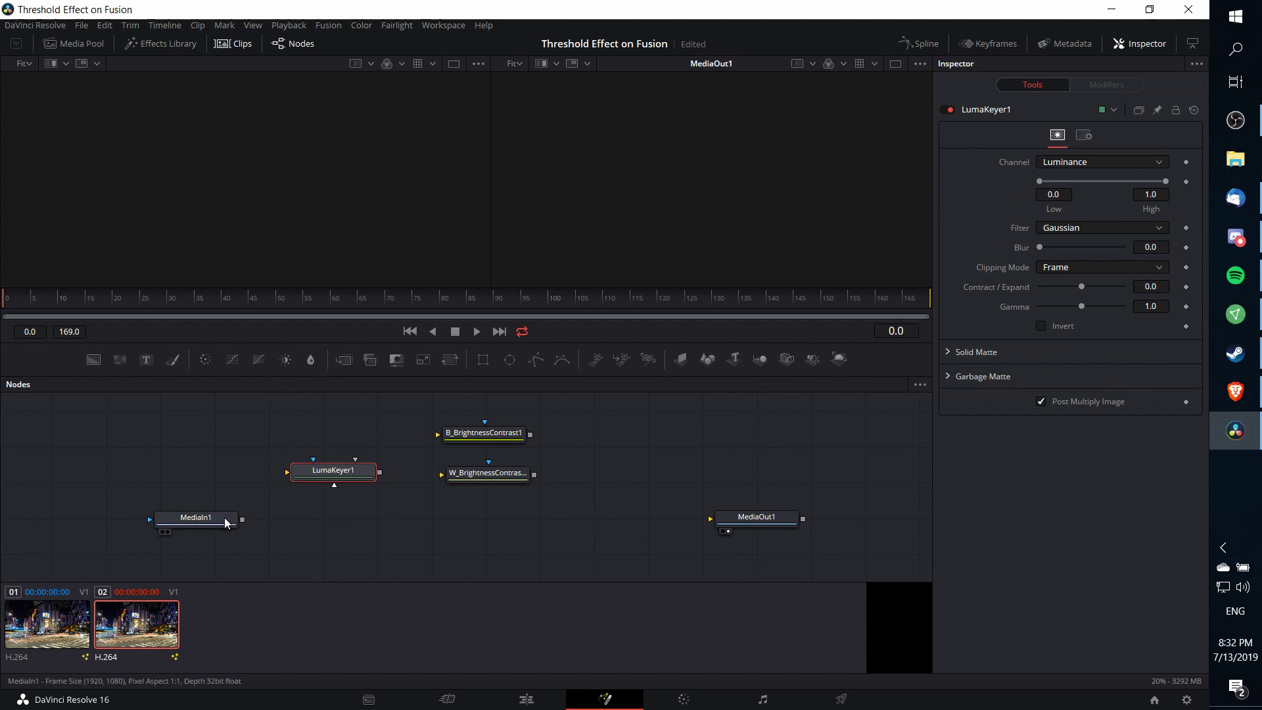
pyautogui.moveTo(243, 520); pyautogui.dragTo(301, 480)
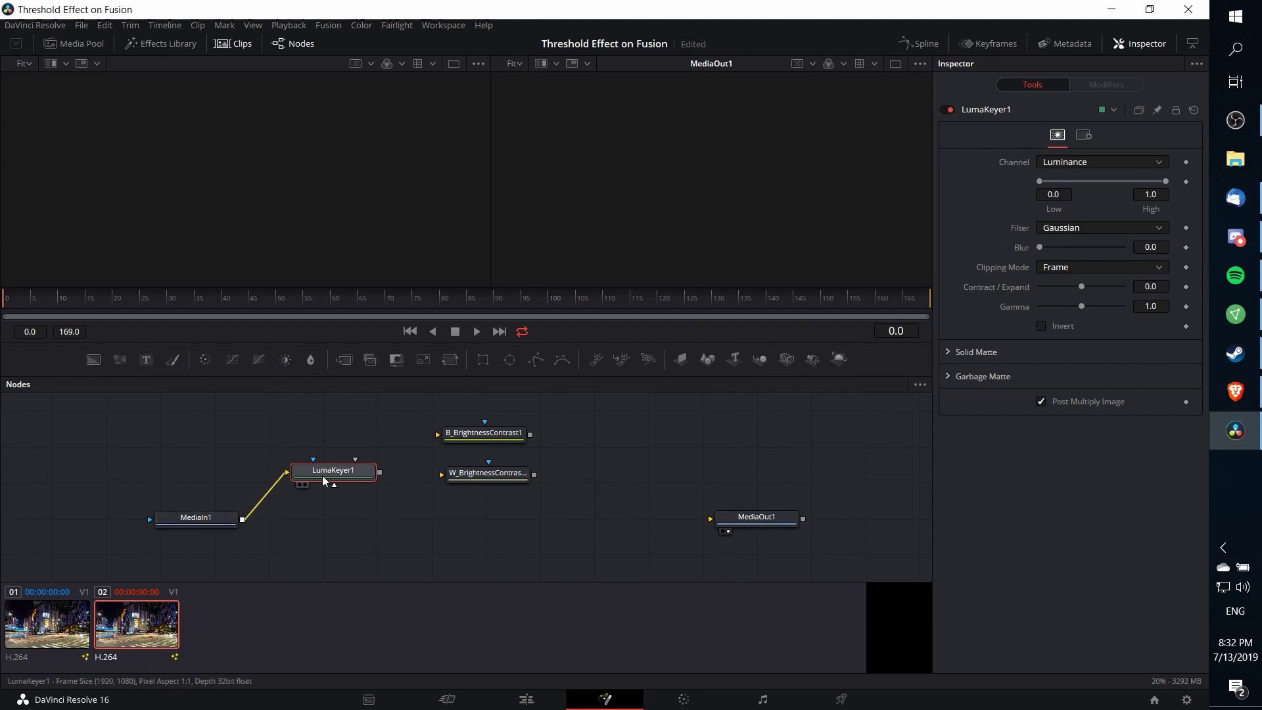
pyautogui.click(299, 484)
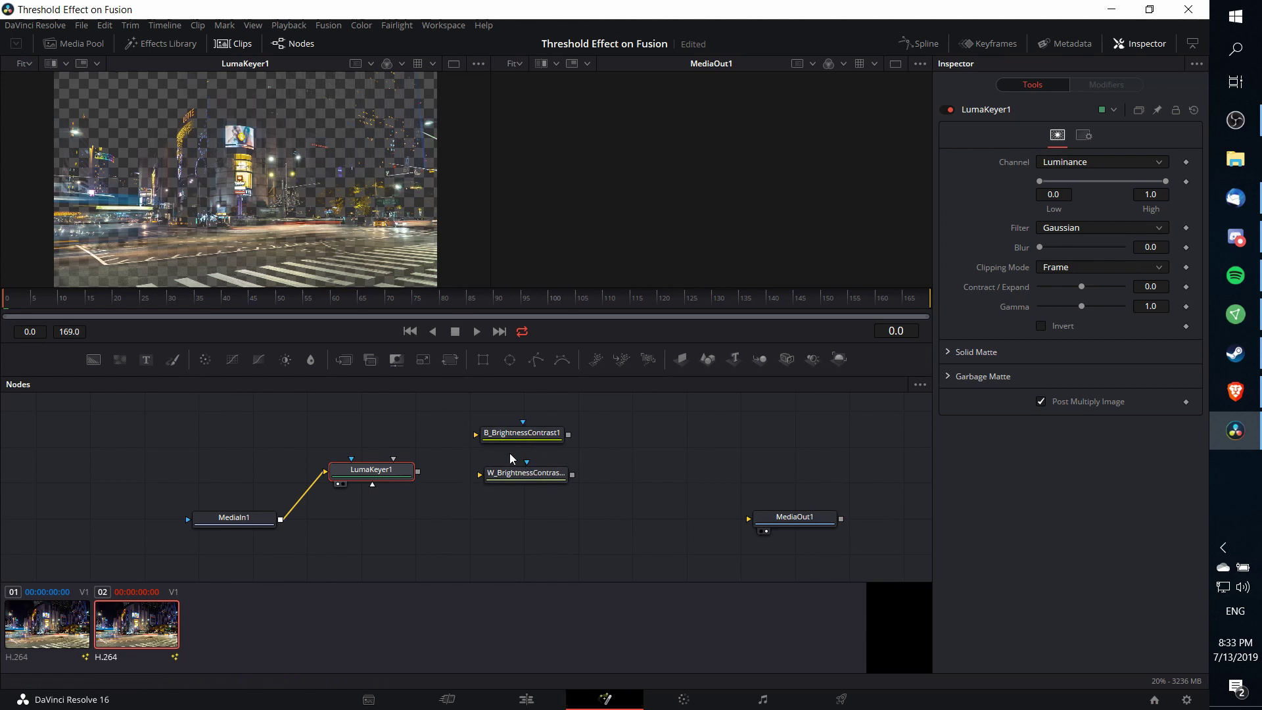
# Lower LumaKeyer1's High threshold to about 0.228
pyautogui.moveTo(435, 455); pyautogui.dragTo(457, 457)
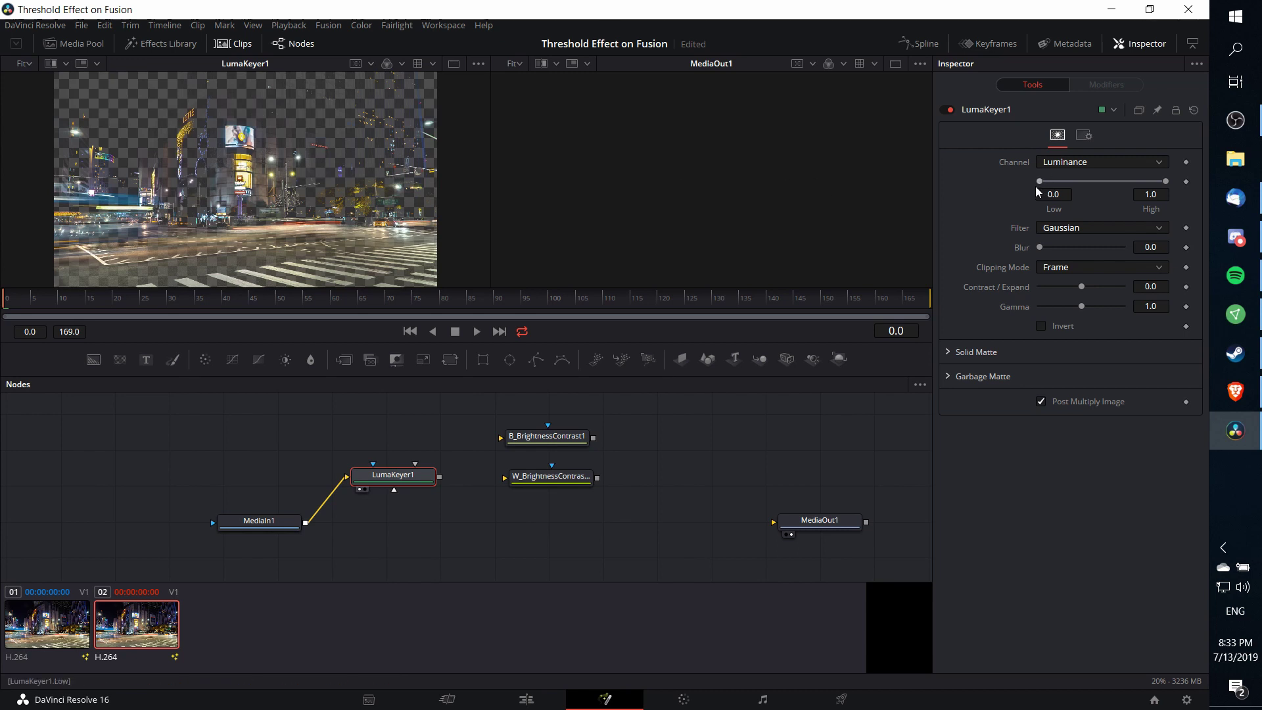
pyautogui.moveTo(1041, 183); pyautogui.dragTo(1016, 195)
pyautogui.moveTo(1167, 184); pyautogui.dragTo(1075, 182)
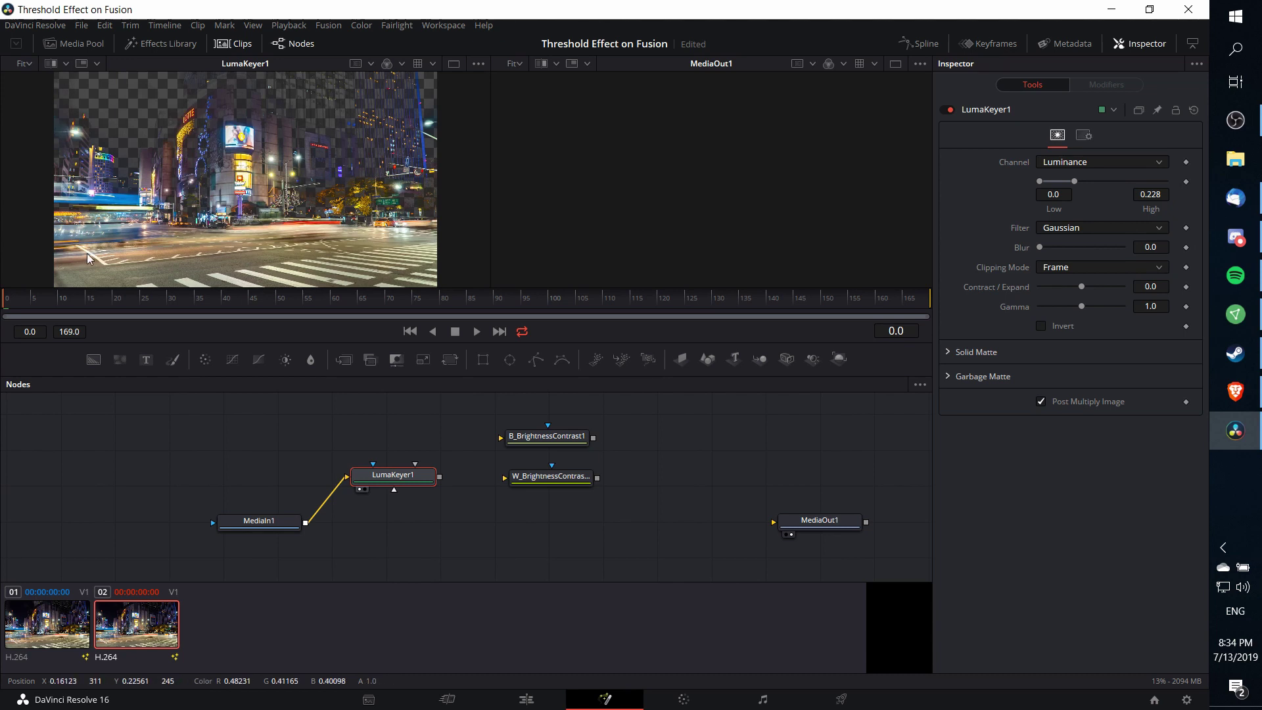
# Feed LumaKeyer1 into W_BrightnessContrast1_1, view it, and set Gain 5.0 and Saturation 0.0
pyautogui.moveTo(440, 476); pyautogui.dragTo(514, 481)
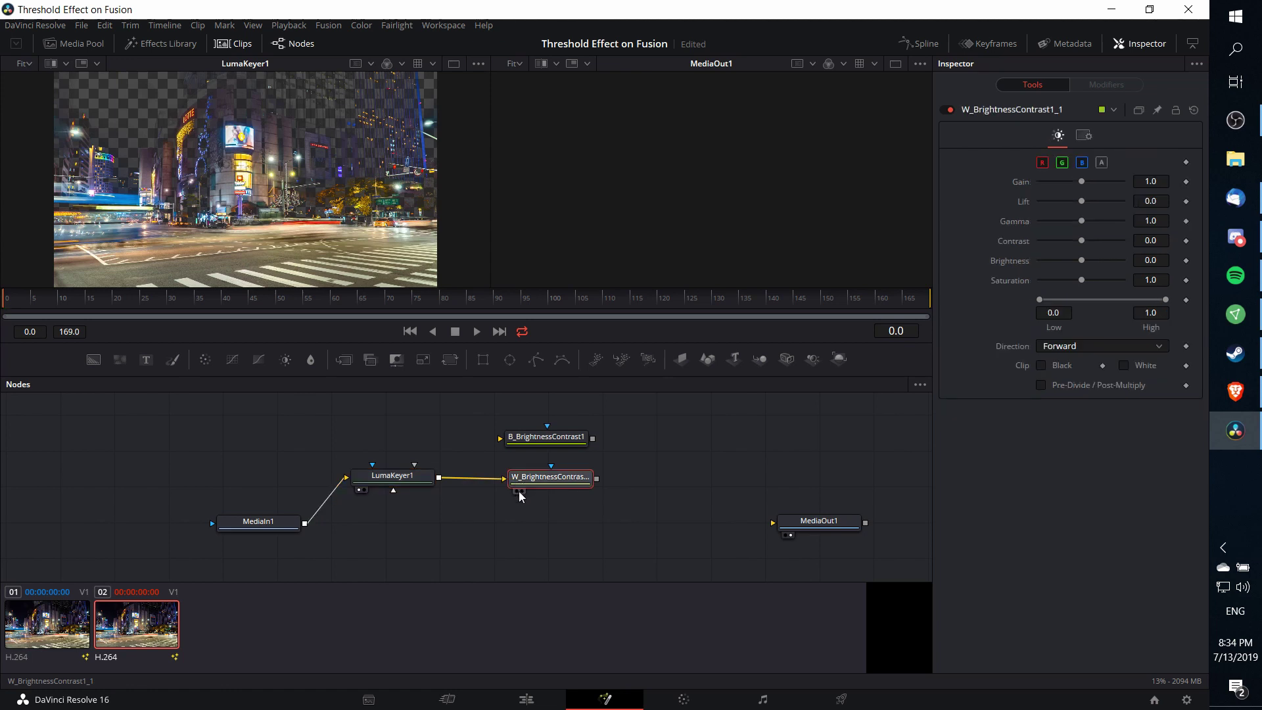
pyautogui.click(520, 490)
pyautogui.click(523, 491)
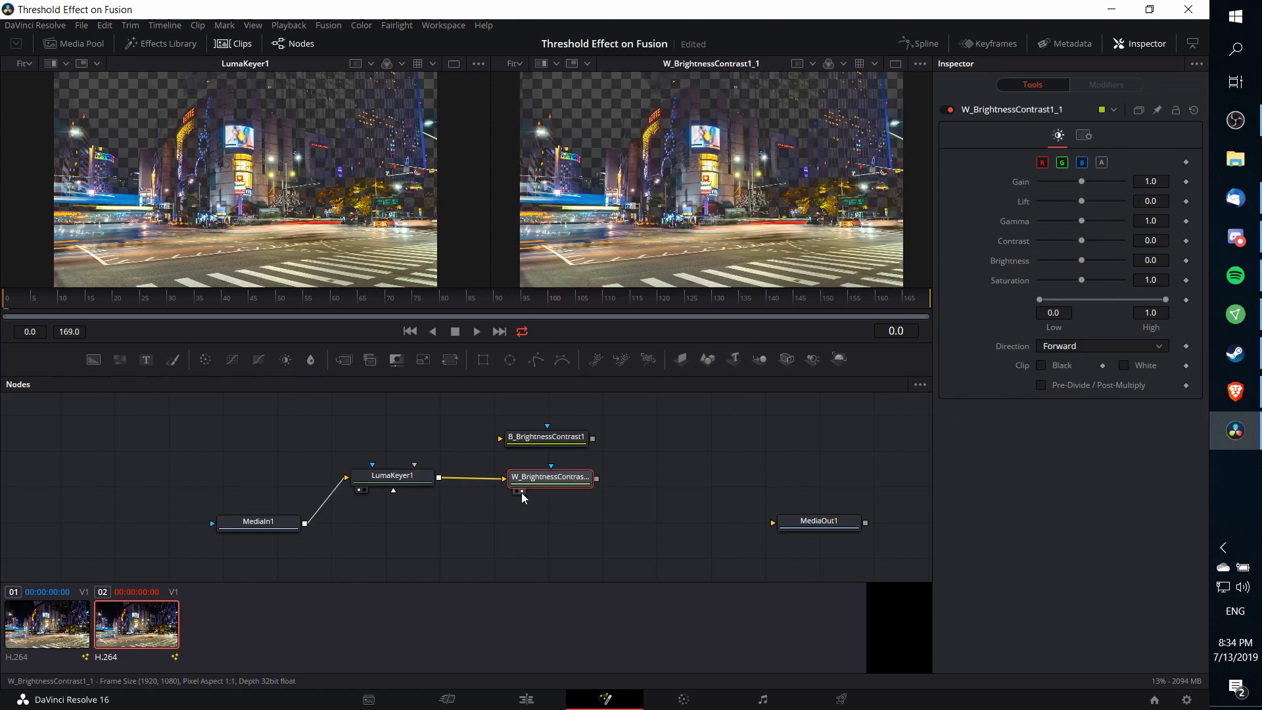
pyautogui.moveTo(558, 486); pyautogui.dragTo(551, 487)
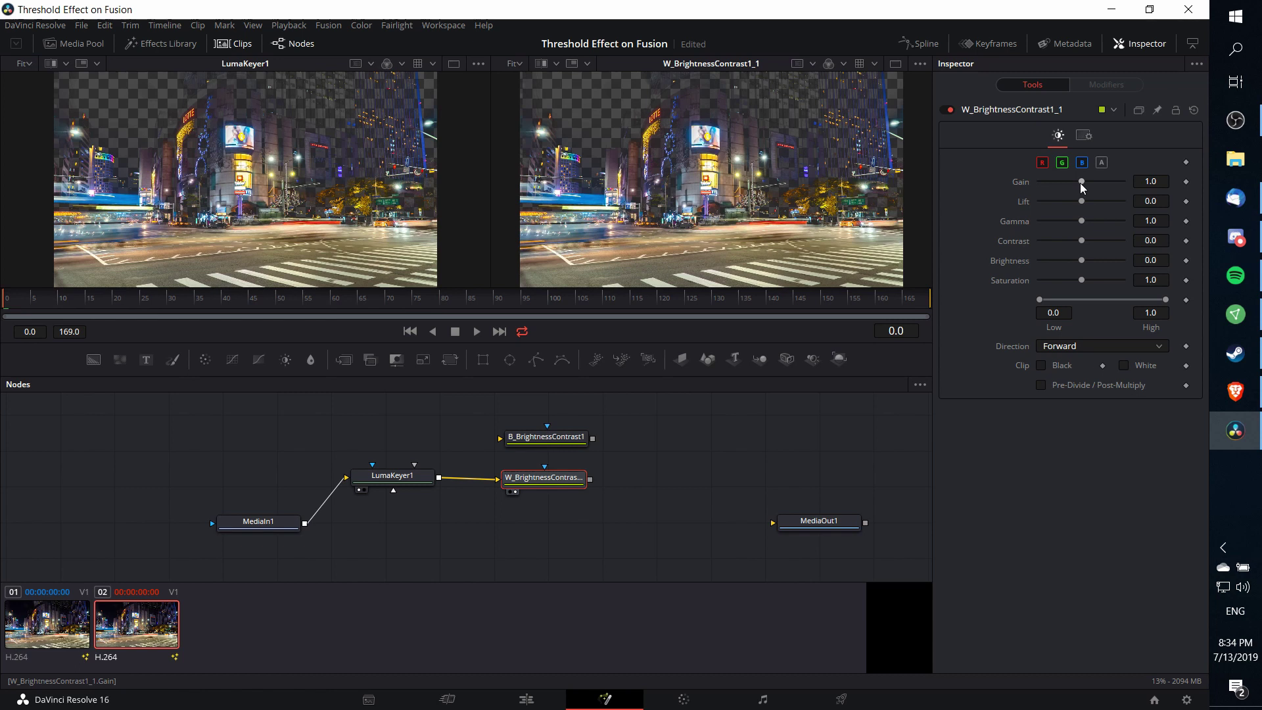
pyautogui.moveTo(1081, 184); pyautogui.dragTo(1125, 185)
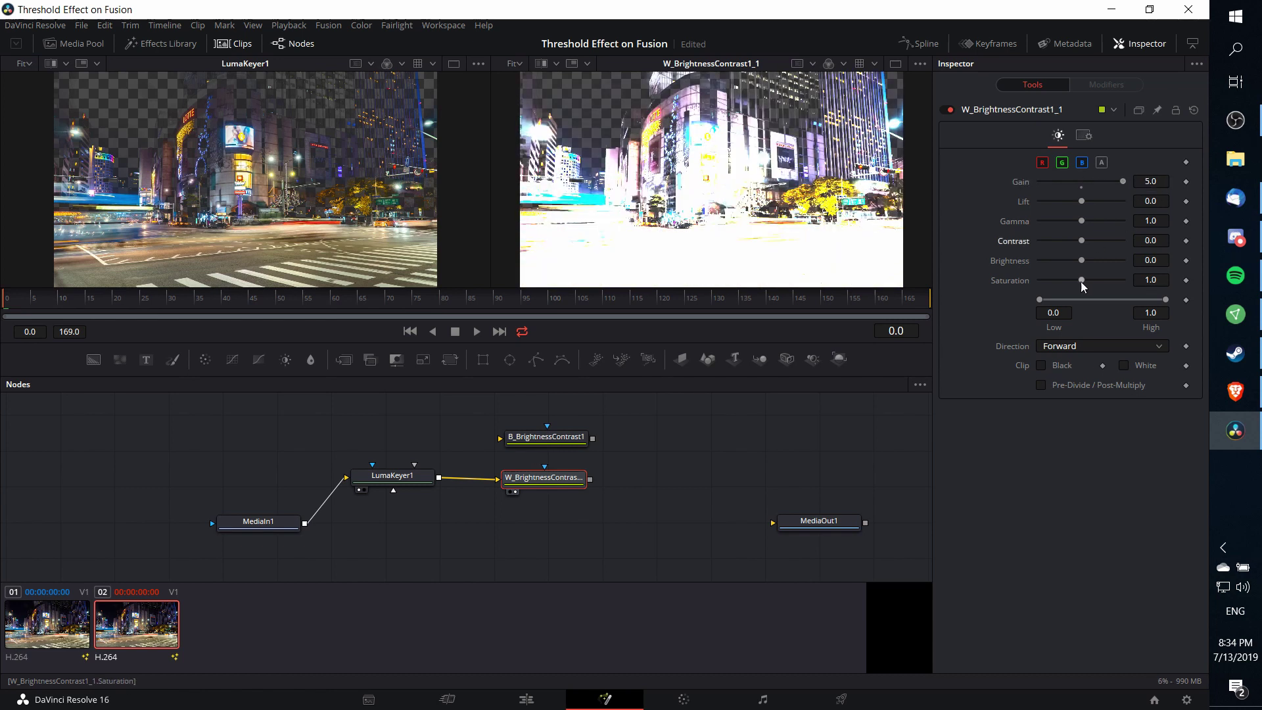
pyautogui.moveTo(1081, 281); pyautogui.dragTo(1027, 284)
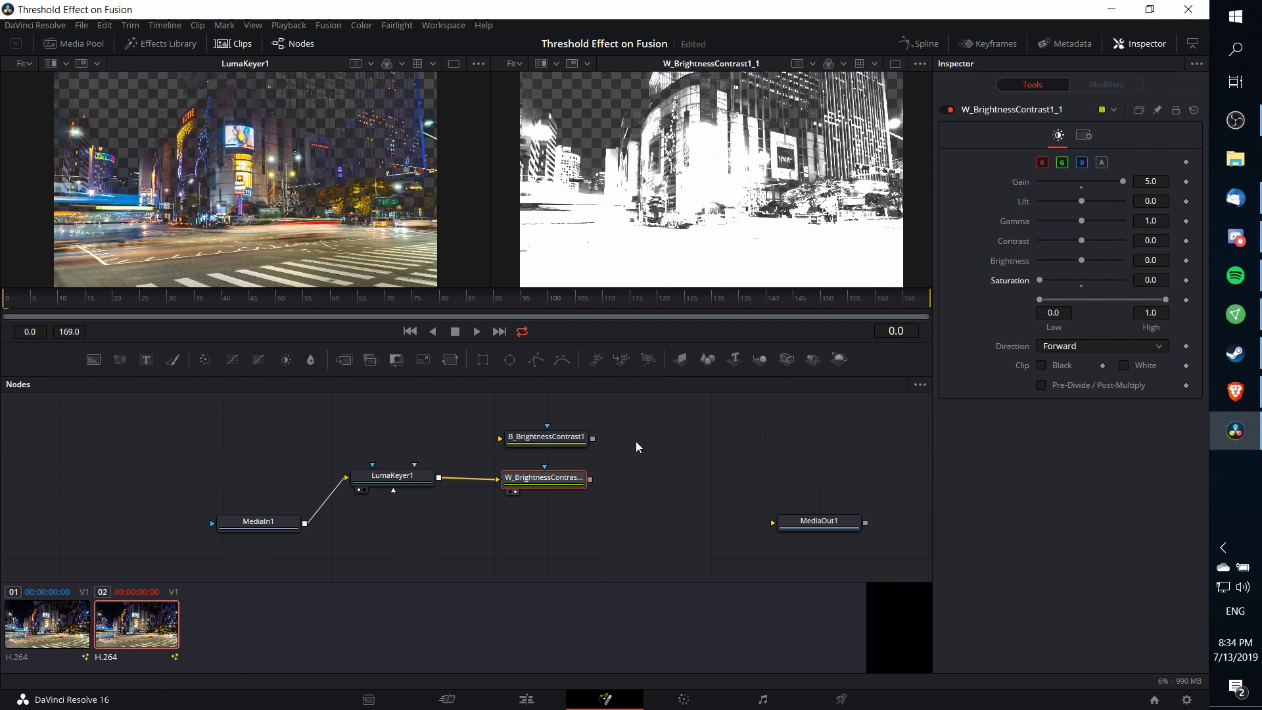
# Duplicate LumaKeyer1 as LumaKeyer1_1, feed it from MediaIn1, and invert its key
pyautogui.click(415, 479)
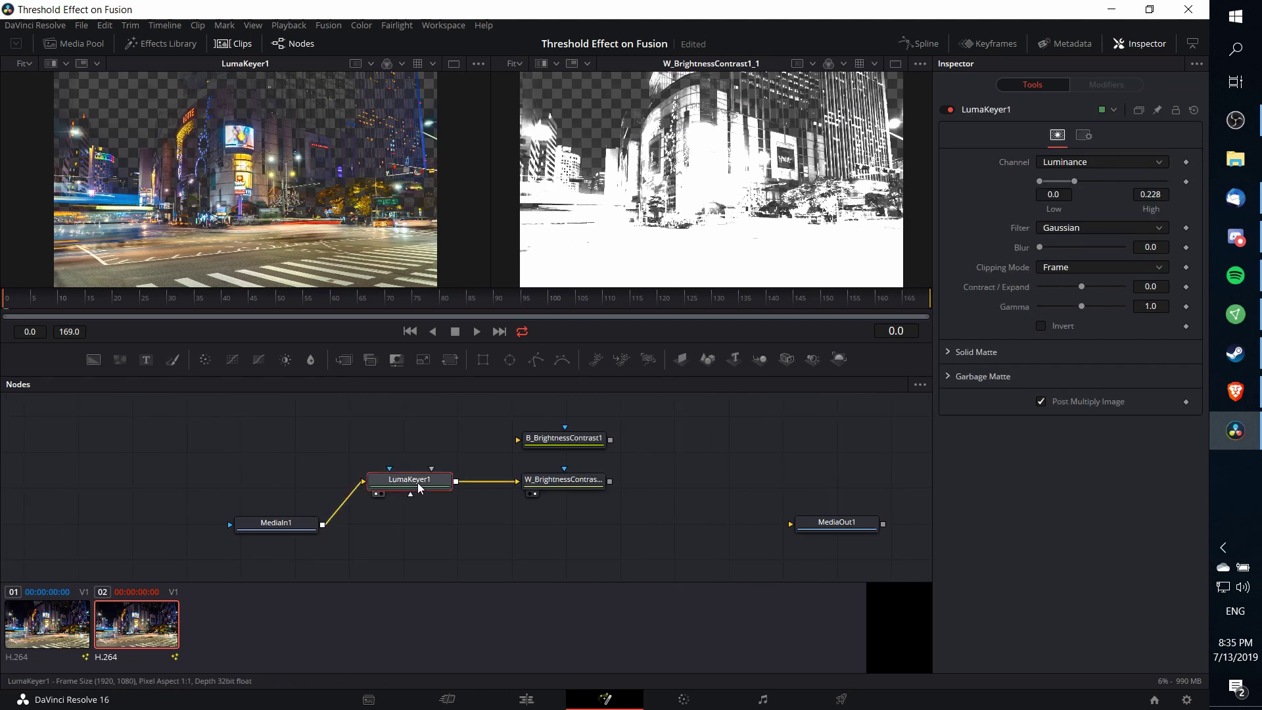
pyautogui.hotkey('ctrl', 'v')
pyautogui.moveTo(424, 445); pyautogui.dragTo(421, 447)
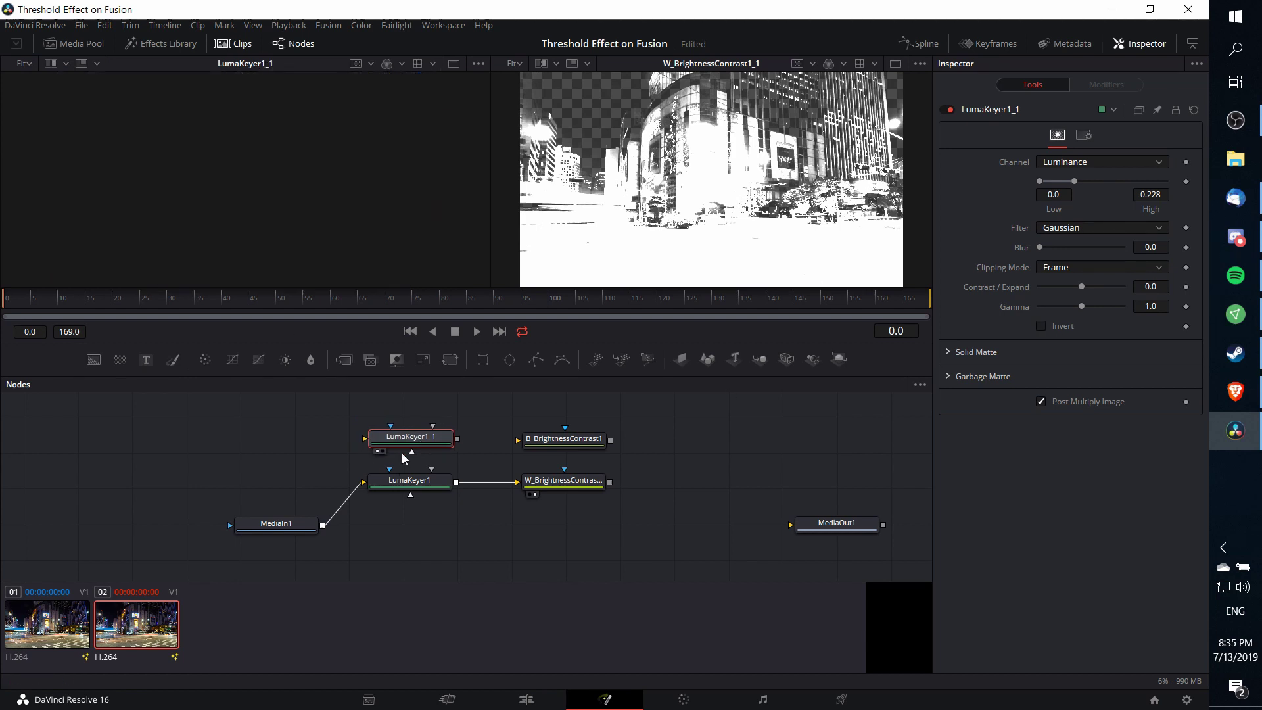
pyautogui.press('1')
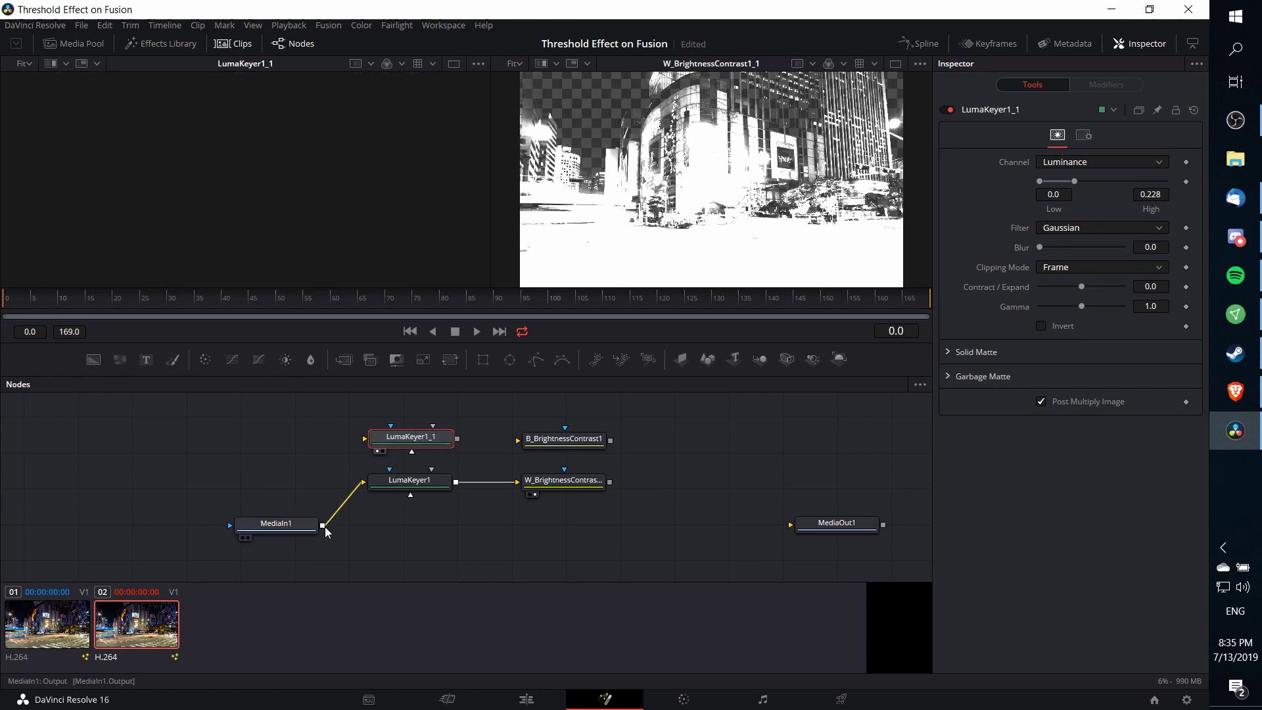
pyautogui.moveTo(322, 525); pyautogui.dragTo(398, 438)
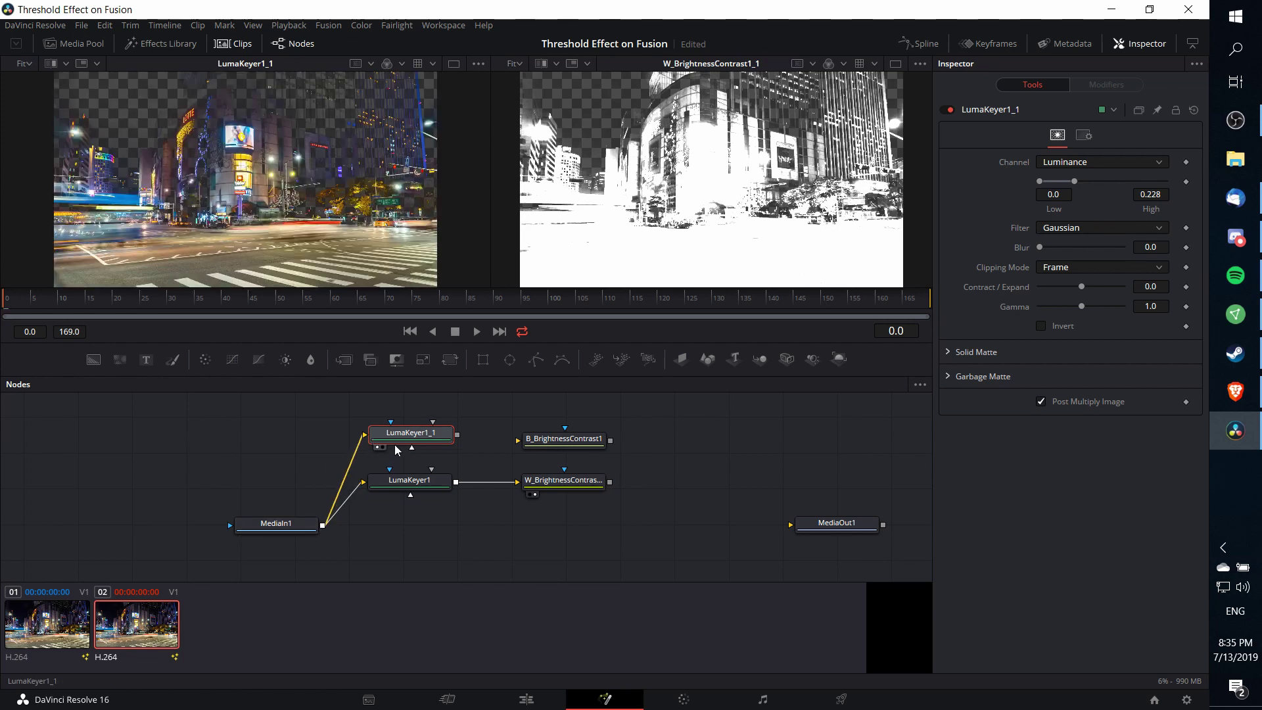
pyautogui.click(1040, 327)
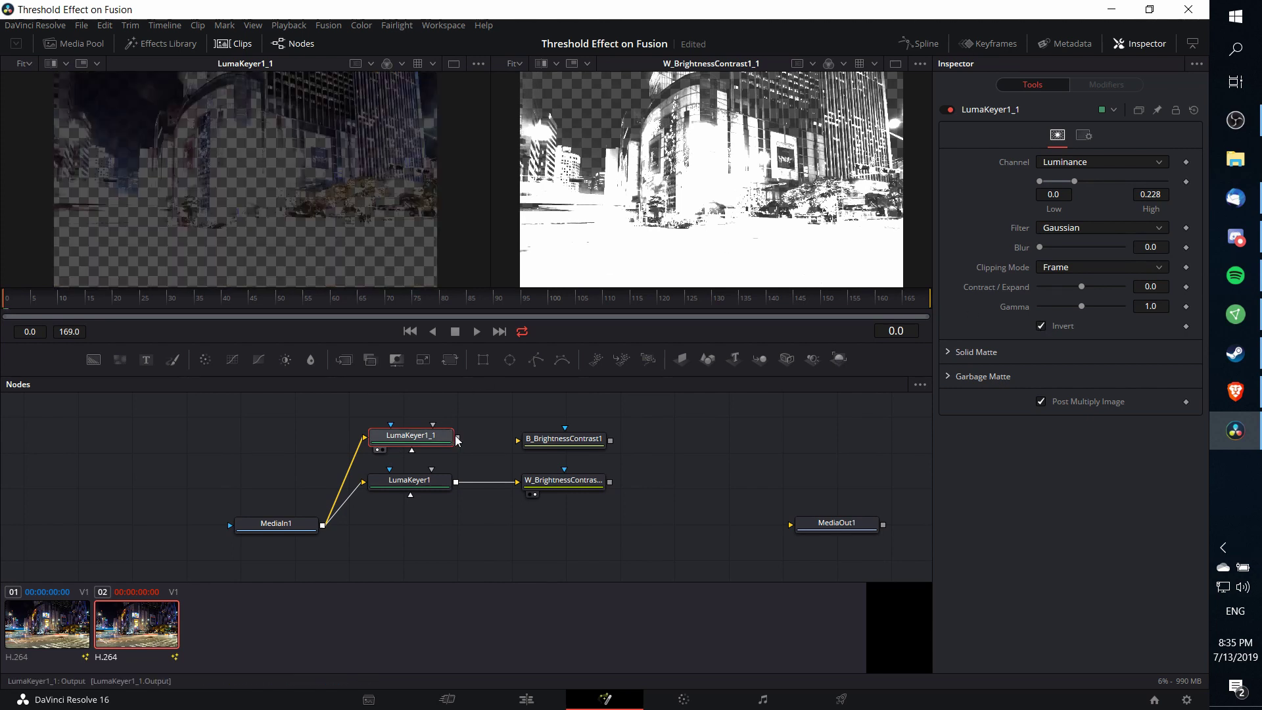
# Feed LumaKeyer1_1 into B_BrightnessContrast1, view it, and set its Gain to 0.0
pyautogui.moveTo(457, 439); pyautogui.dragTo(540, 444)
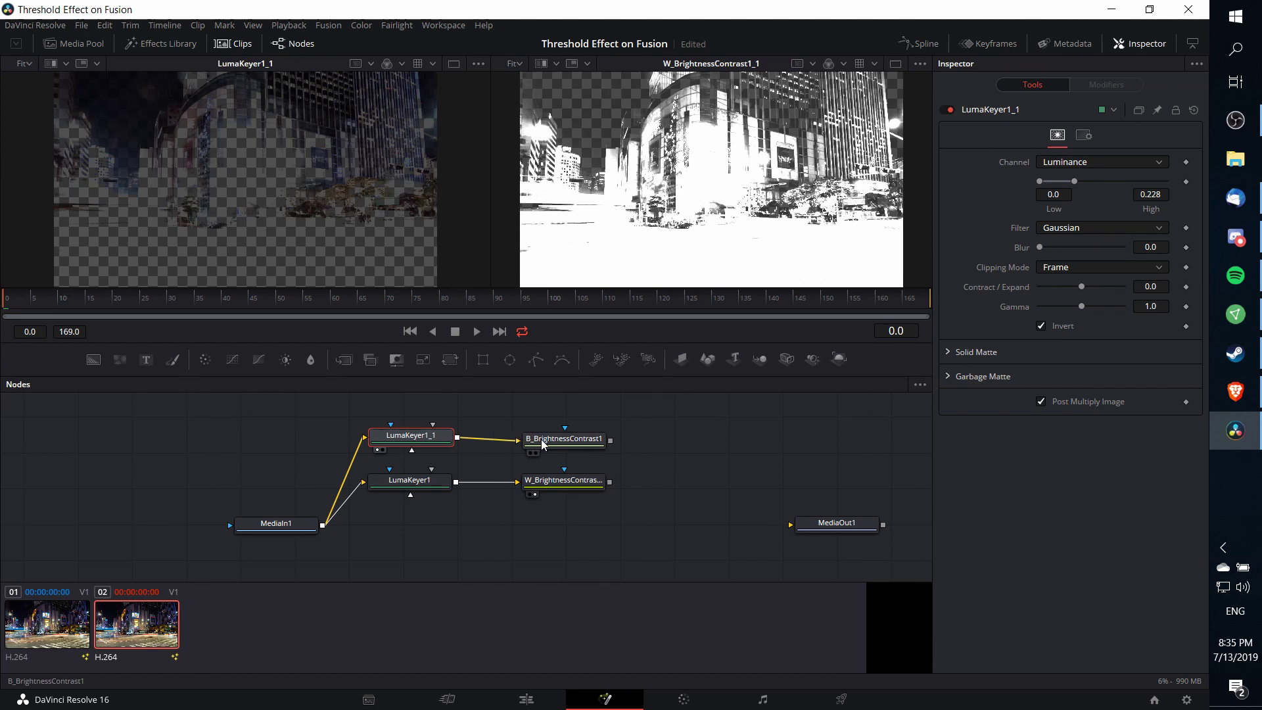
pyautogui.click(543, 445)
pyautogui.click(536, 454)
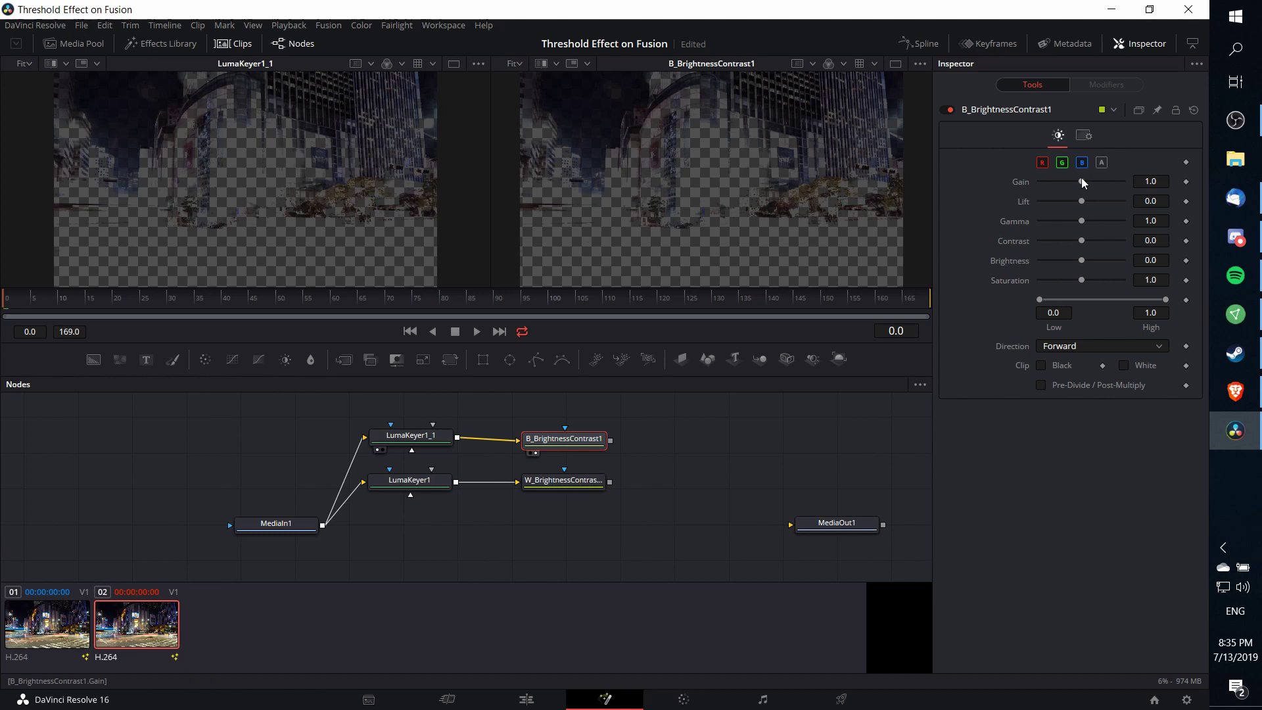
pyautogui.moveTo(1082, 180); pyautogui.dragTo(650, 163)
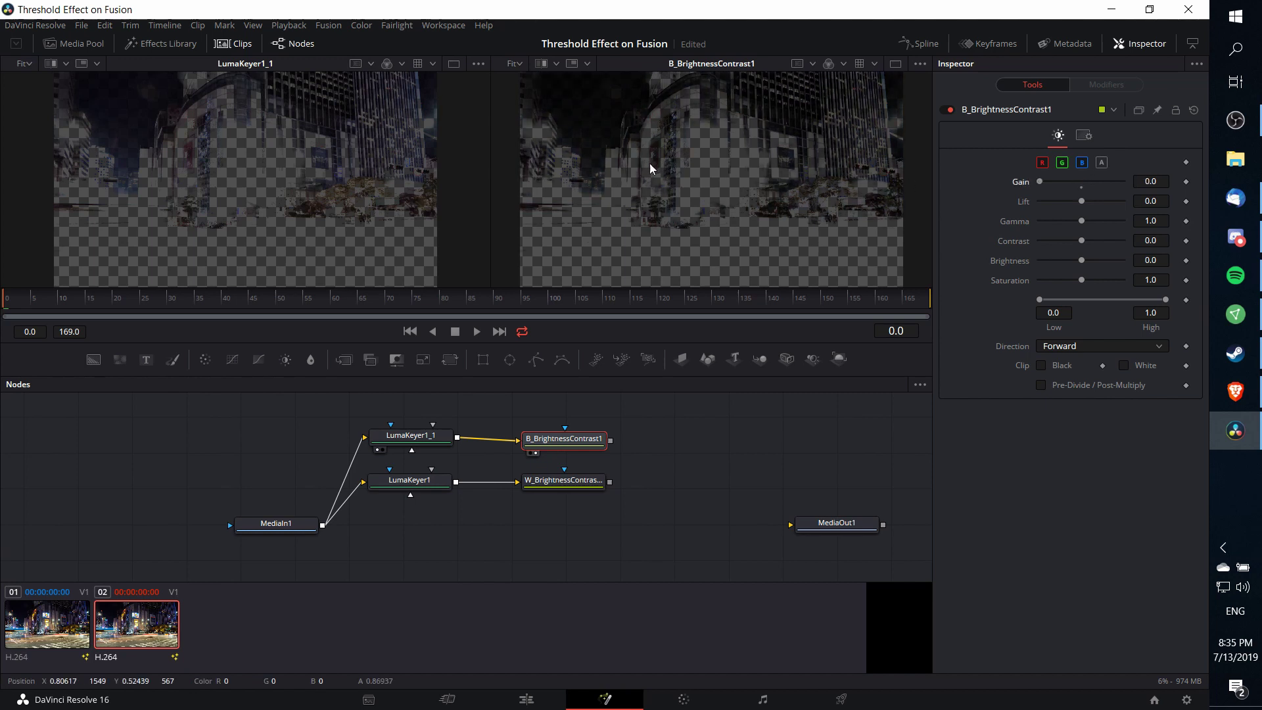
pyautogui.moveTo(630, 469); pyautogui.dragTo(563, 482)
pyautogui.moveTo(508, 451); pyautogui.dragTo(510, 447)
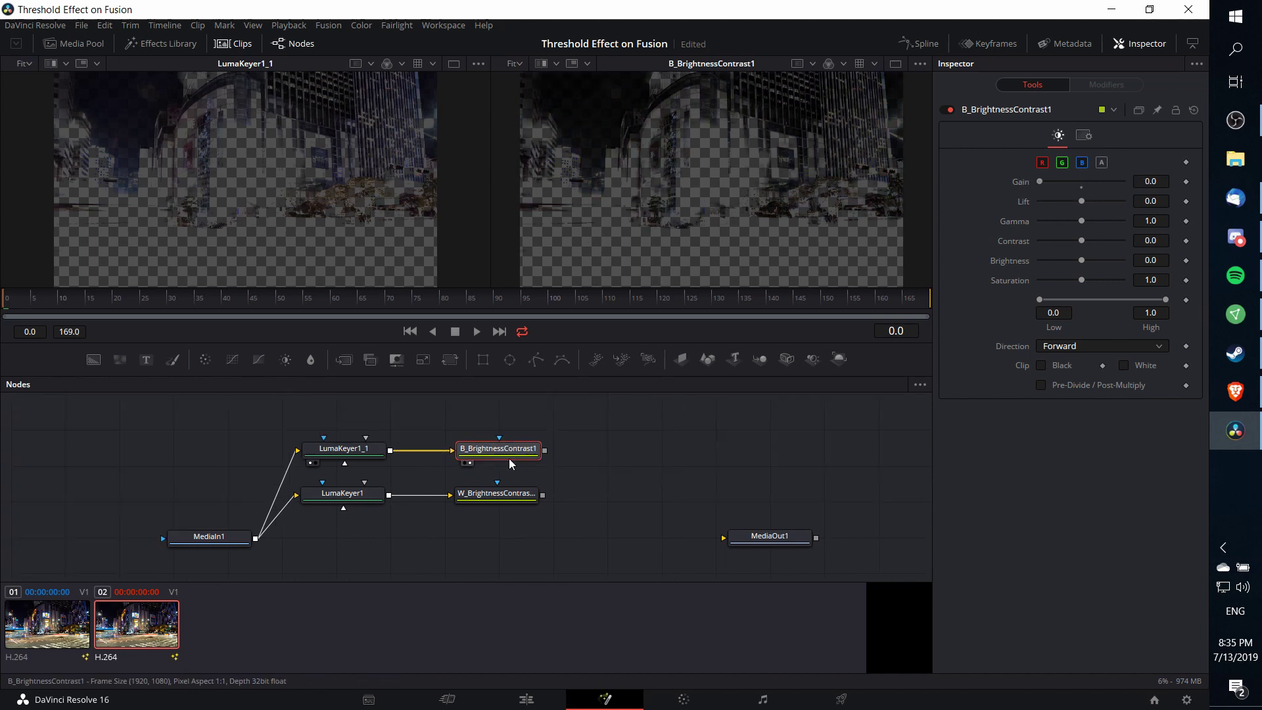
# Add a Composite > Merge node and place Merge1 to the right of both branches
pyautogui.moveTo(544, 499); pyautogui.dragTo(546, 498)
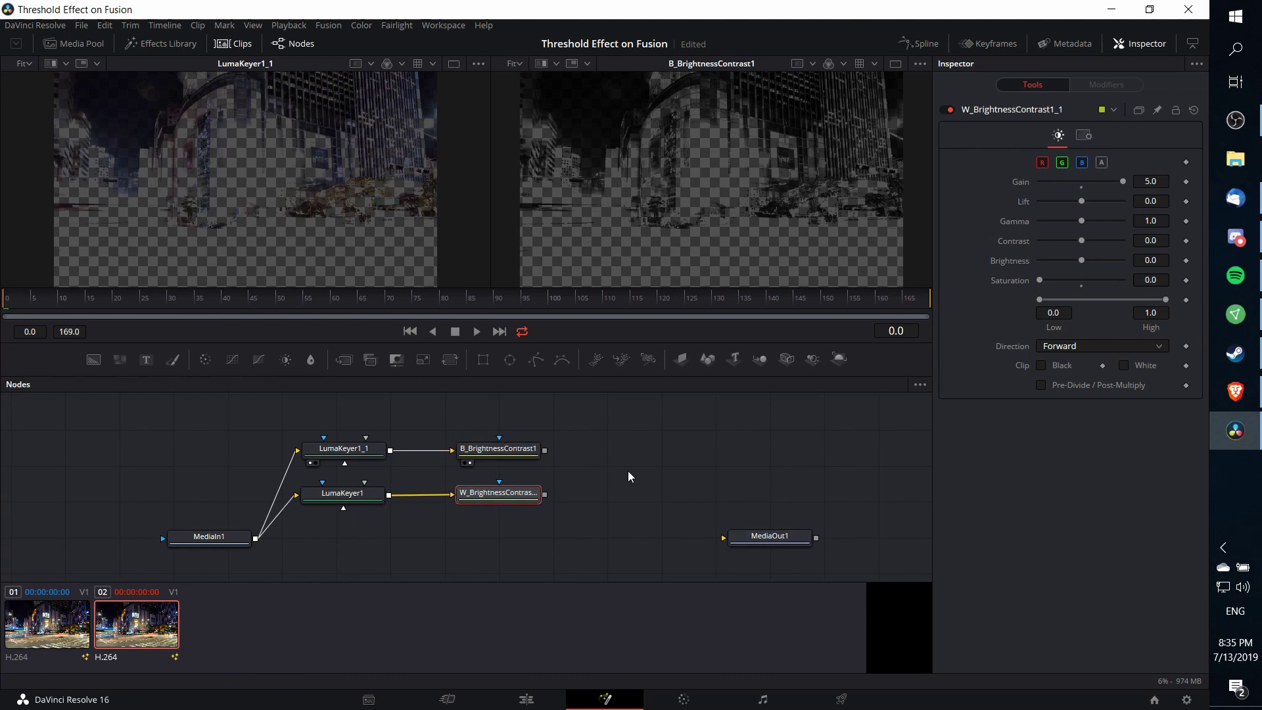
pyautogui.click(594, 459)
pyautogui.rightClick(593, 459)
pyautogui.moveTo(618, 469)
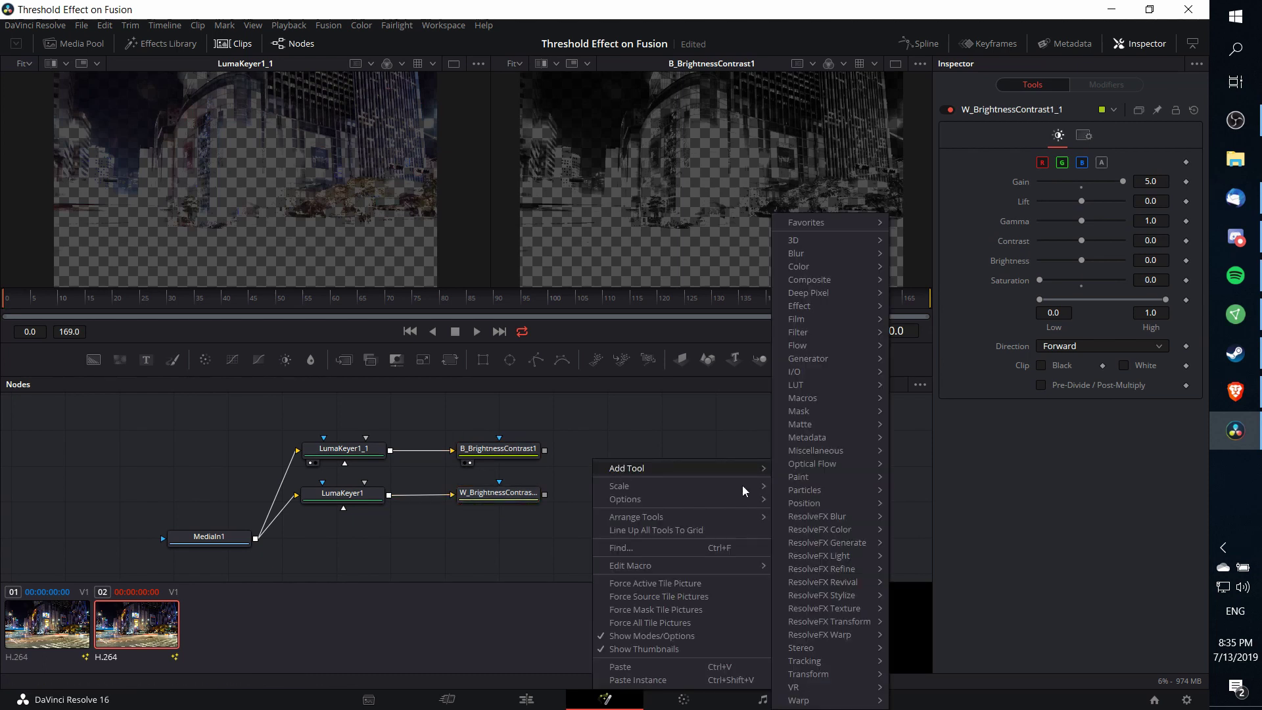
pyautogui.moveTo(819, 276)
pyautogui.click(928, 297)
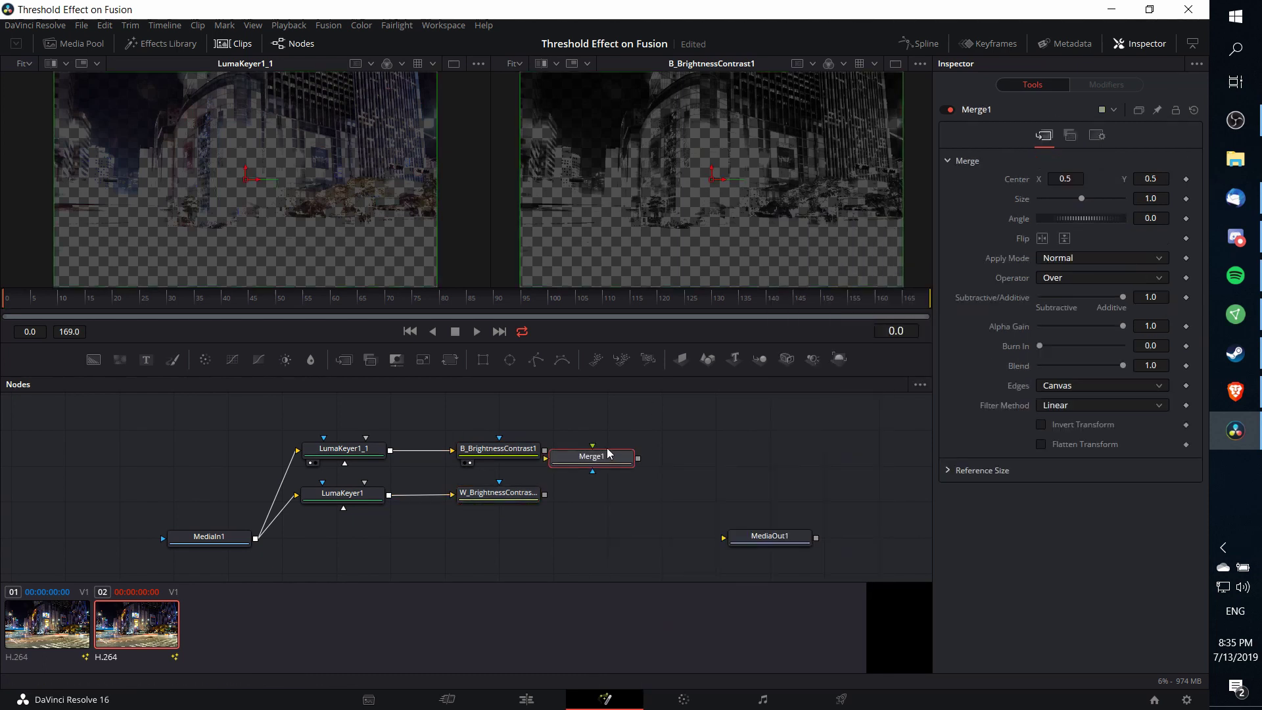
pyautogui.moveTo(608, 453); pyautogui.dragTo(686, 476)
# Connect W_ and B_ Brightness / Contrast nodes into Merge1, and Merge1 into MediaOut1
pyautogui.moveTo(544, 495); pyautogui.dragTo(665, 481)
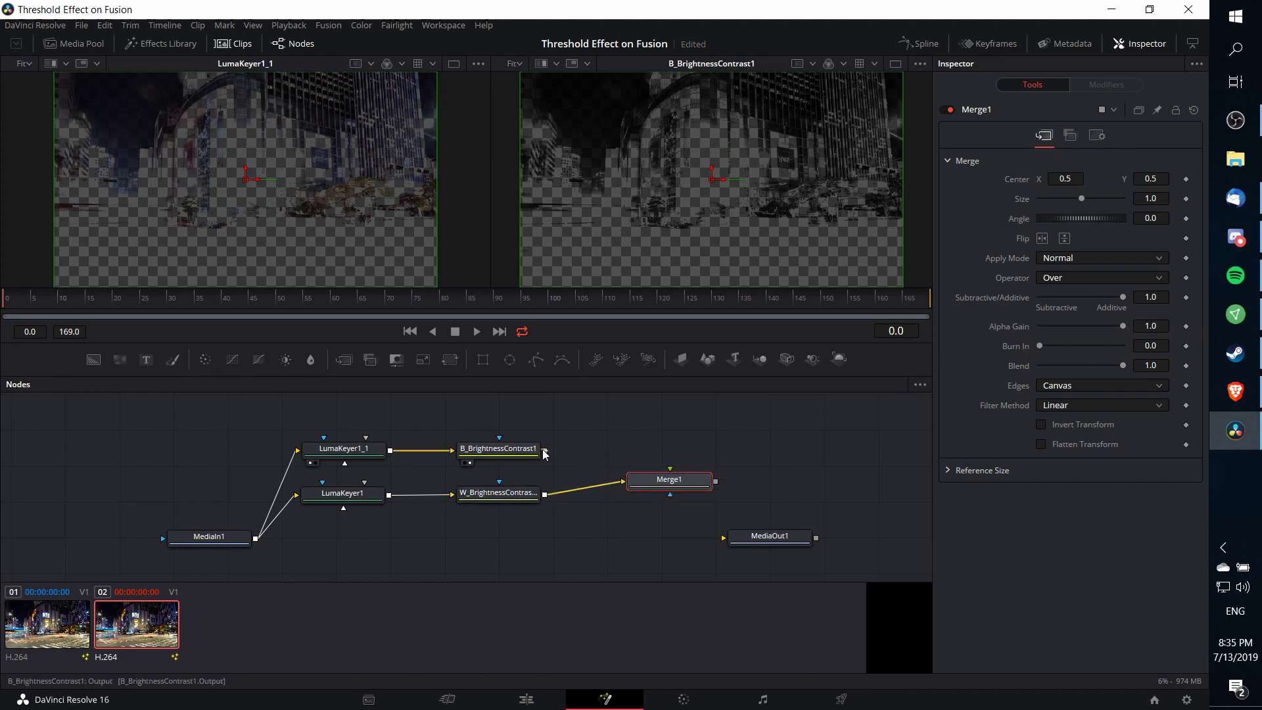
pyautogui.moveTo(544, 452); pyautogui.dragTo(626, 479)
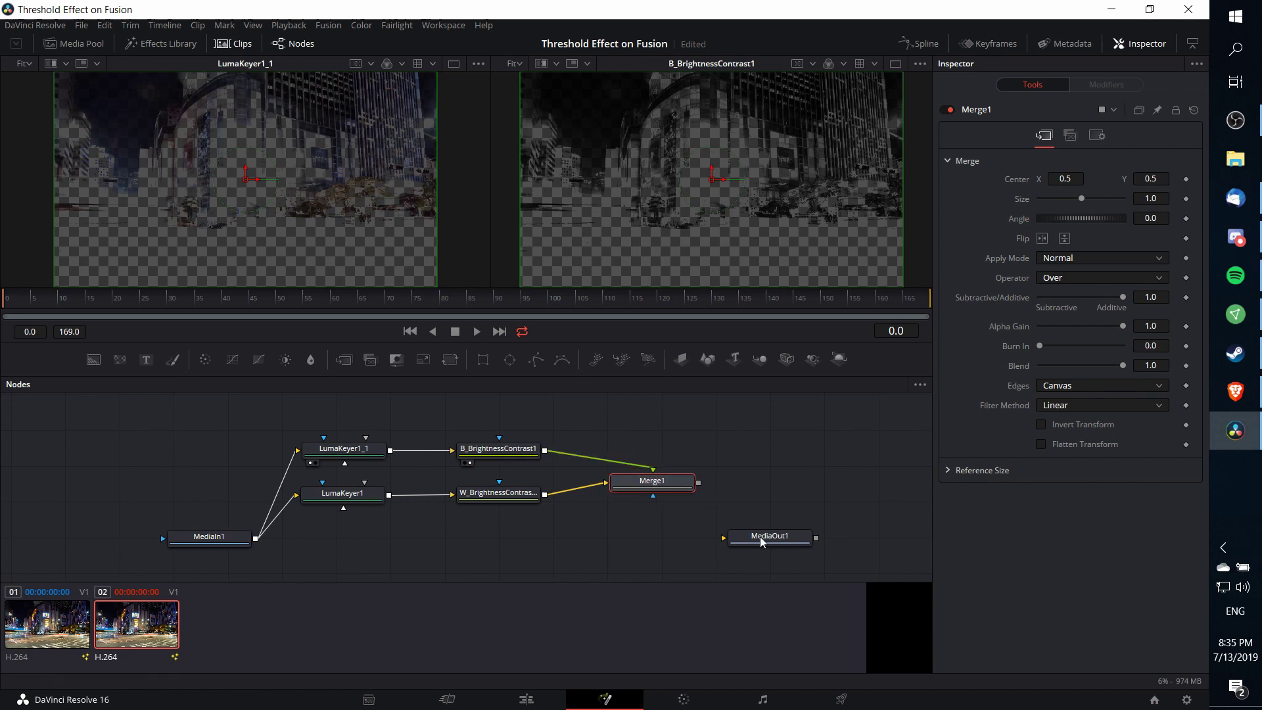
pyautogui.moveTo(761, 542); pyautogui.dragTo(775, 507)
pyautogui.moveTo(699, 483); pyautogui.dragTo(756, 508)
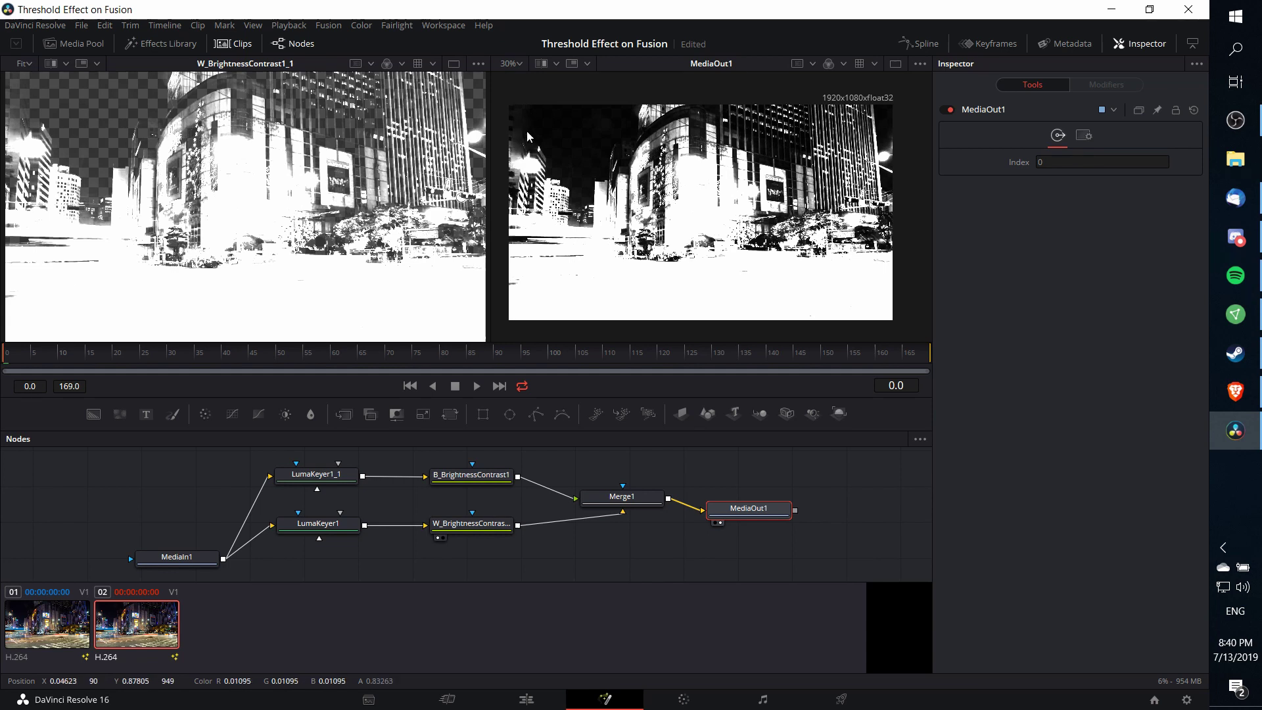
# Crush LumaKeyer1_1's matte Gamma to its minimum, then raise it to 0.313 during playback
pyautogui.moveTo(309, 460); pyautogui.dragTo(336, 449)
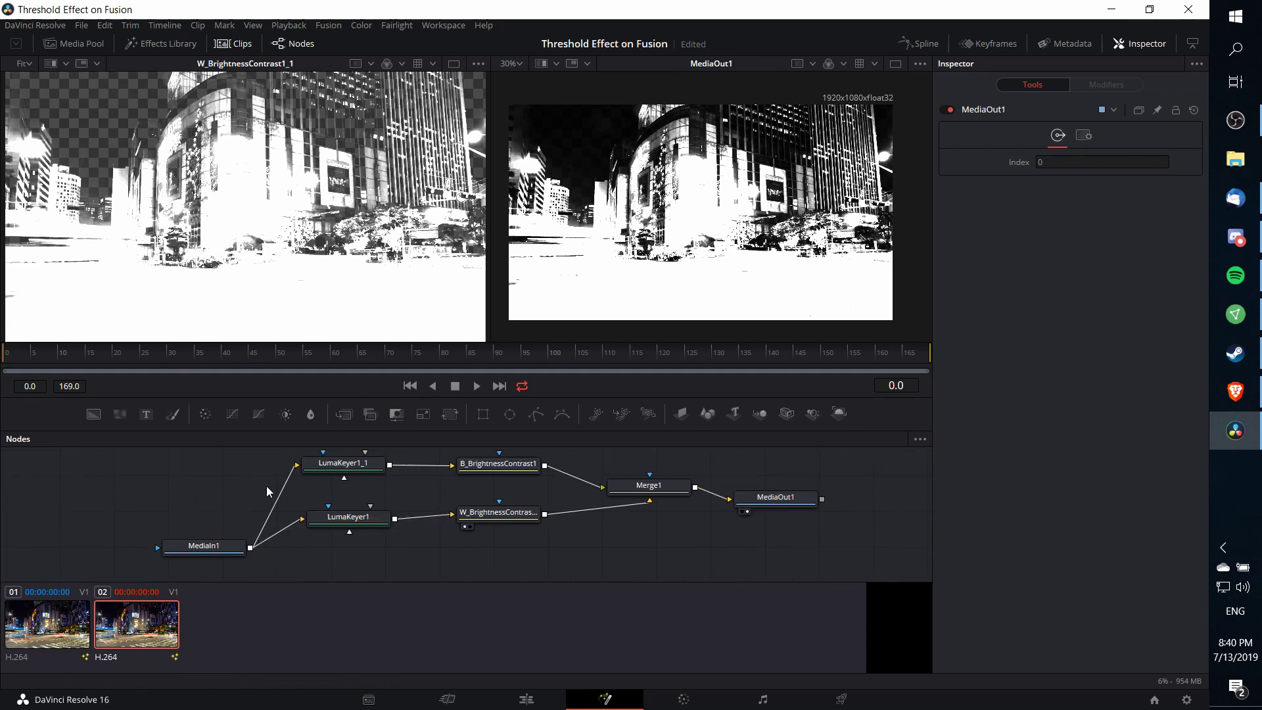
pyautogui.click(352, 475)
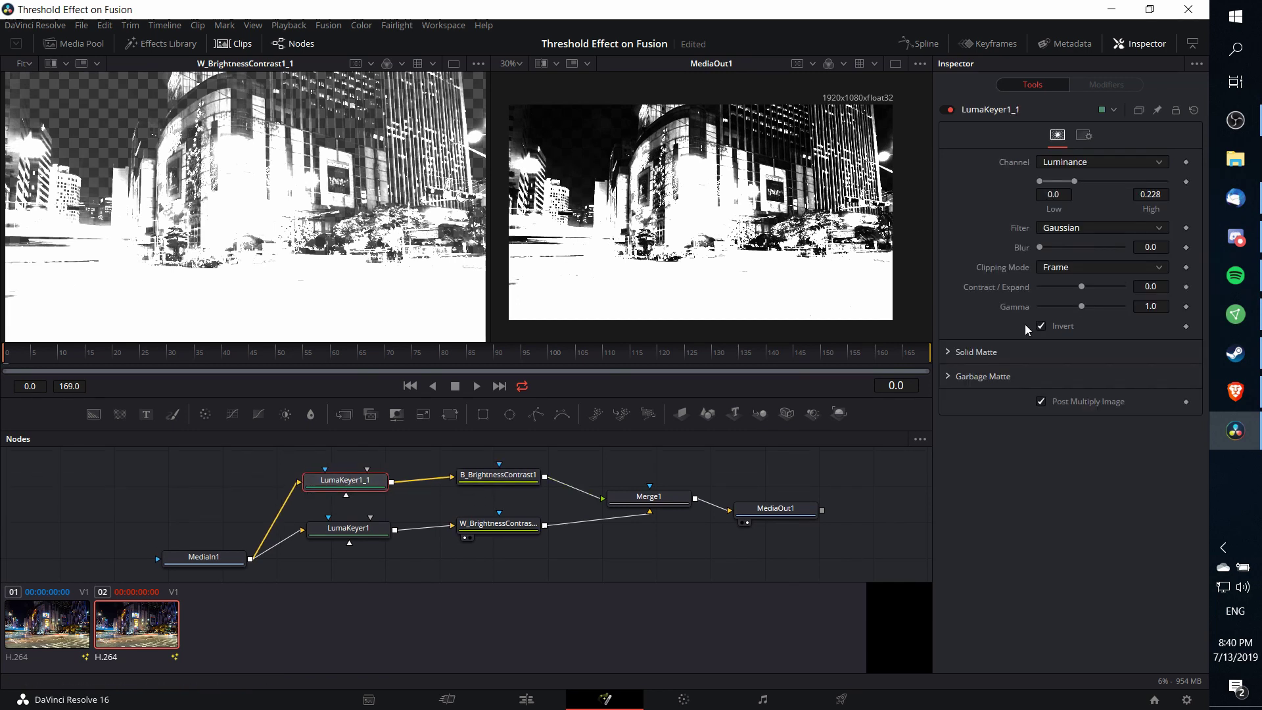
pyautogui.moveTo(1079, 308); pyautogui.dragTo(1001, 313)
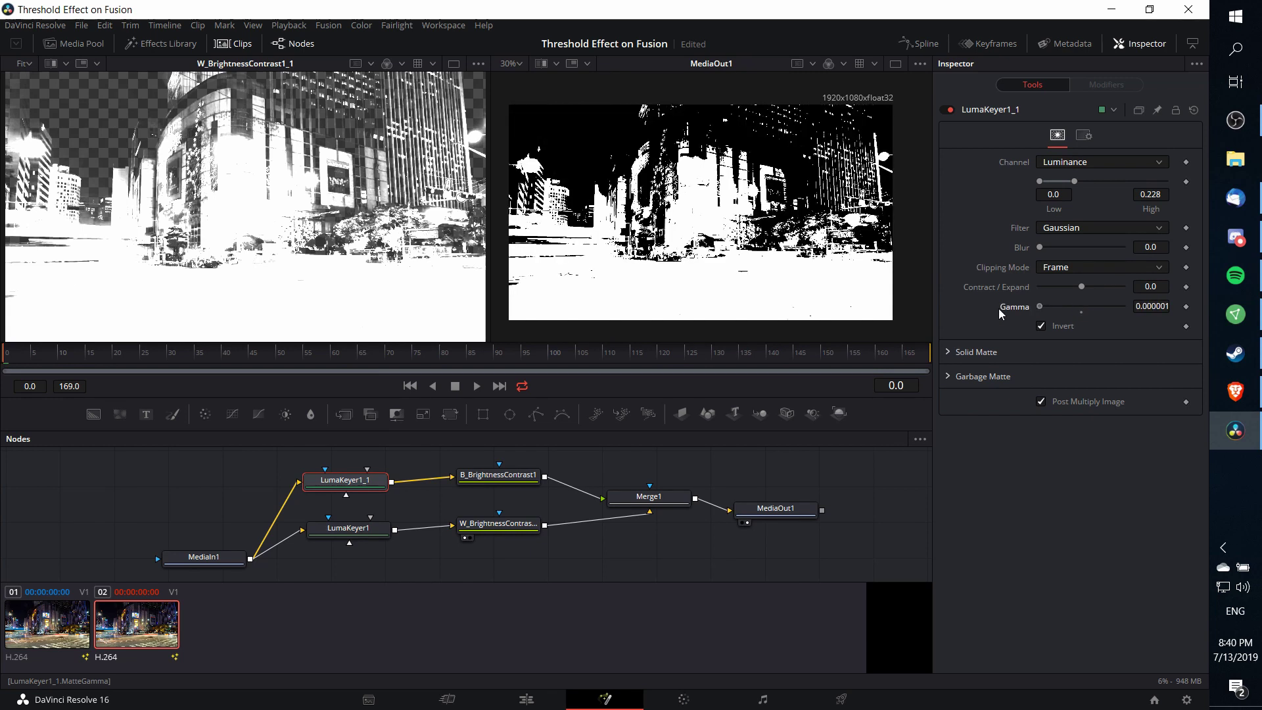
pyautogui.click(527, 699)
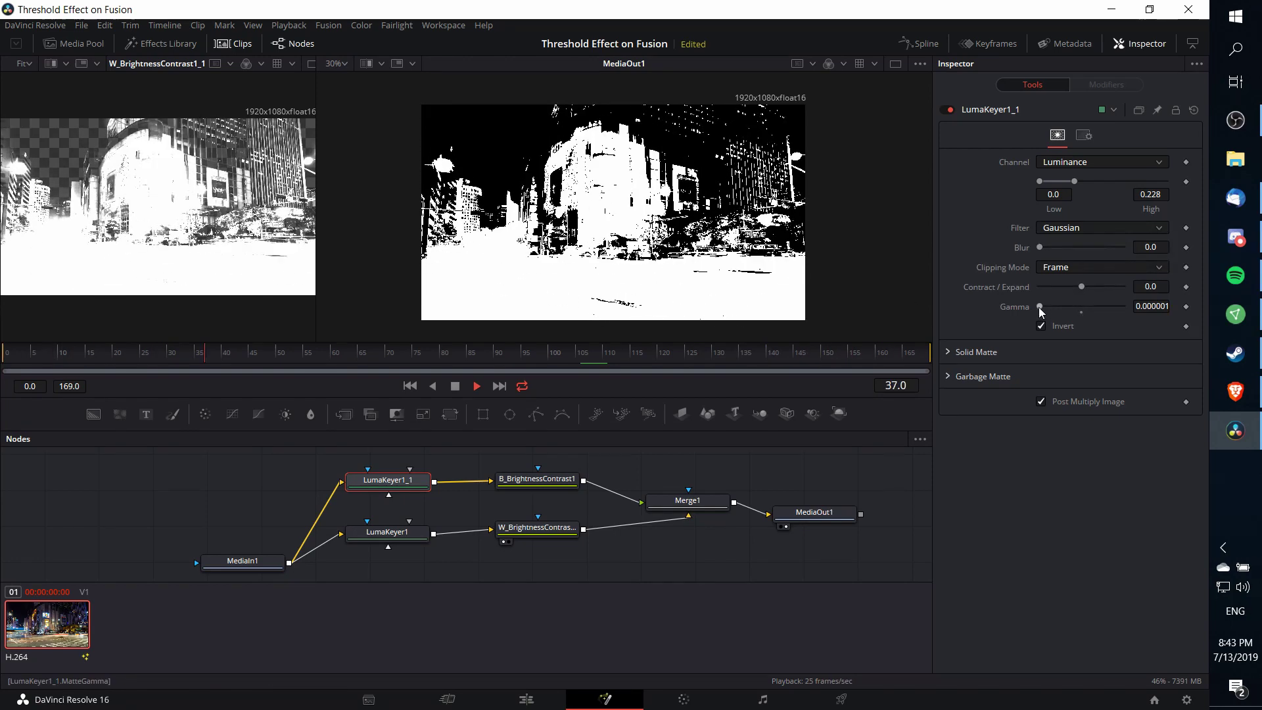
pyautogui.moveTo(1040, 308); pyautogui.dragTo(1053, 308)
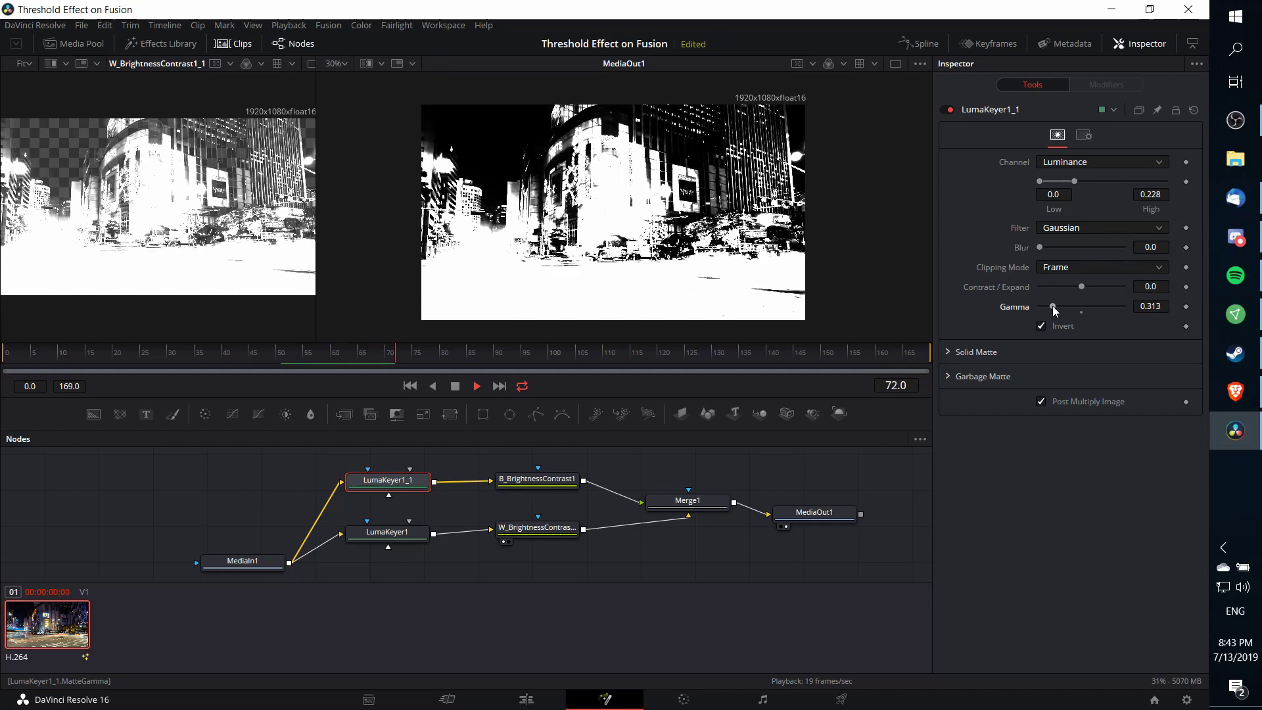